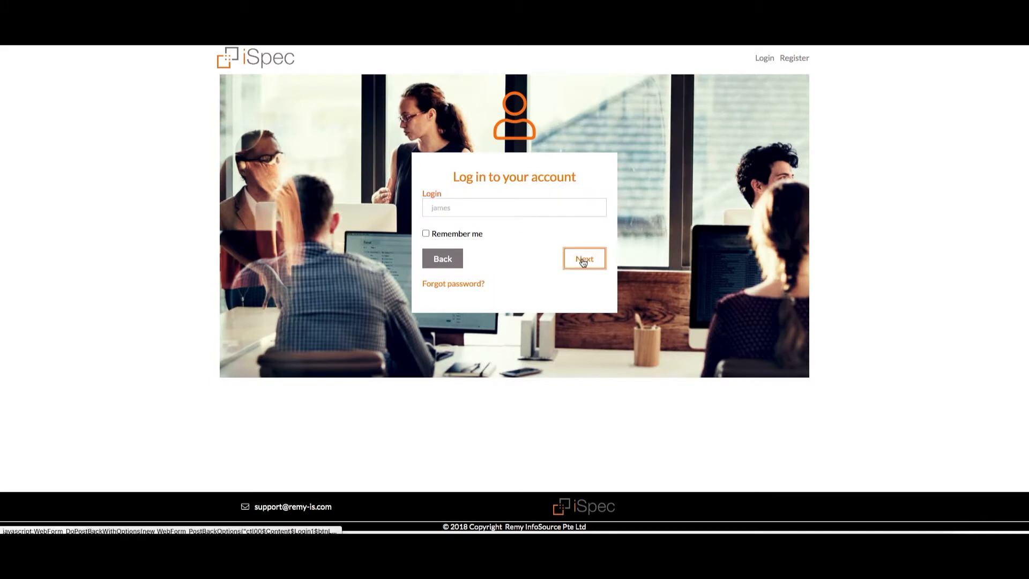
Log in to the account with the prefilled login name and enter the account password.
click(584, 258)
text(******)
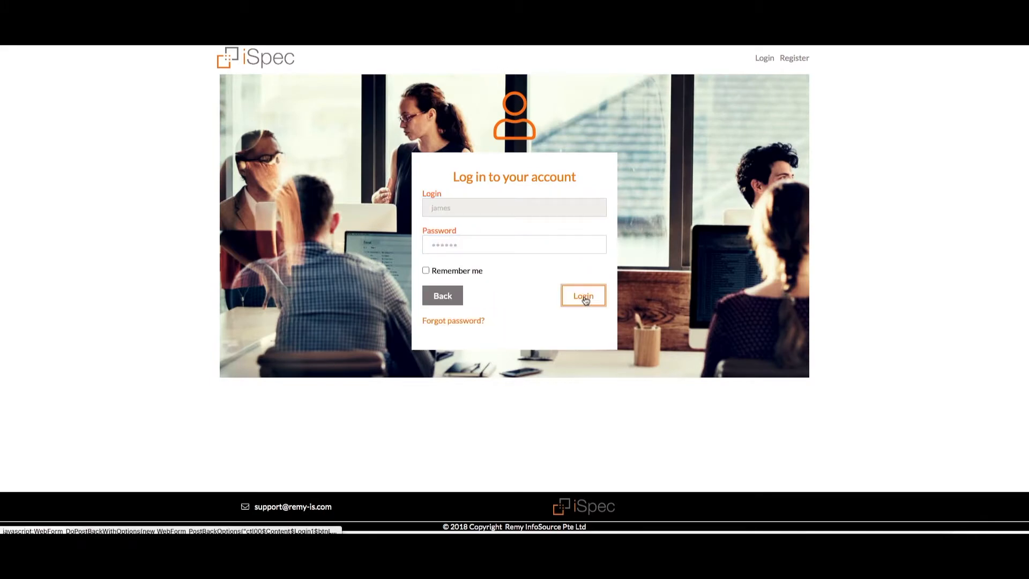
click(583, 295)
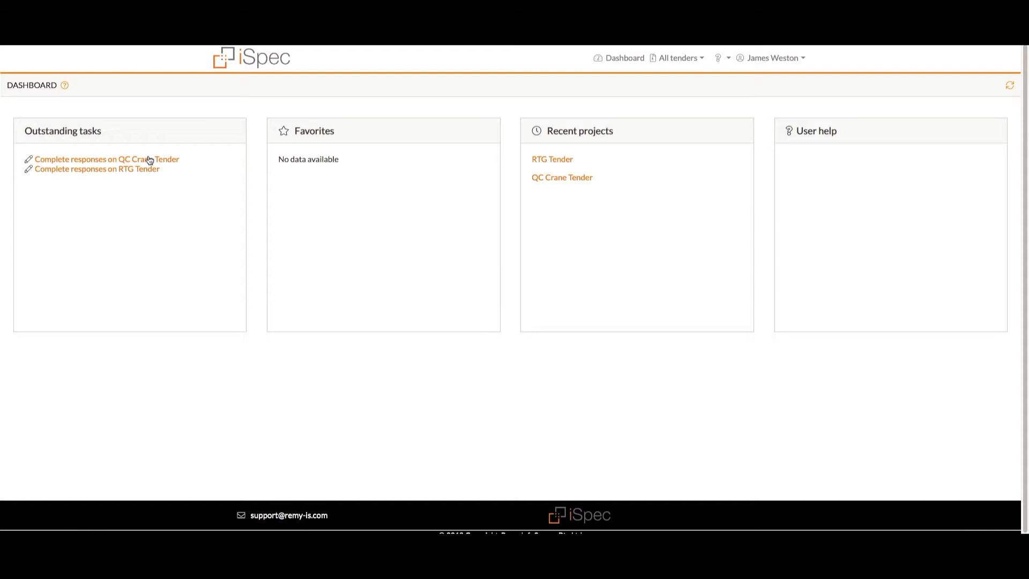
Open the outstanding QC Crane Tender task and answer Yes to the intention to participate in the tender.
click(149, 160)
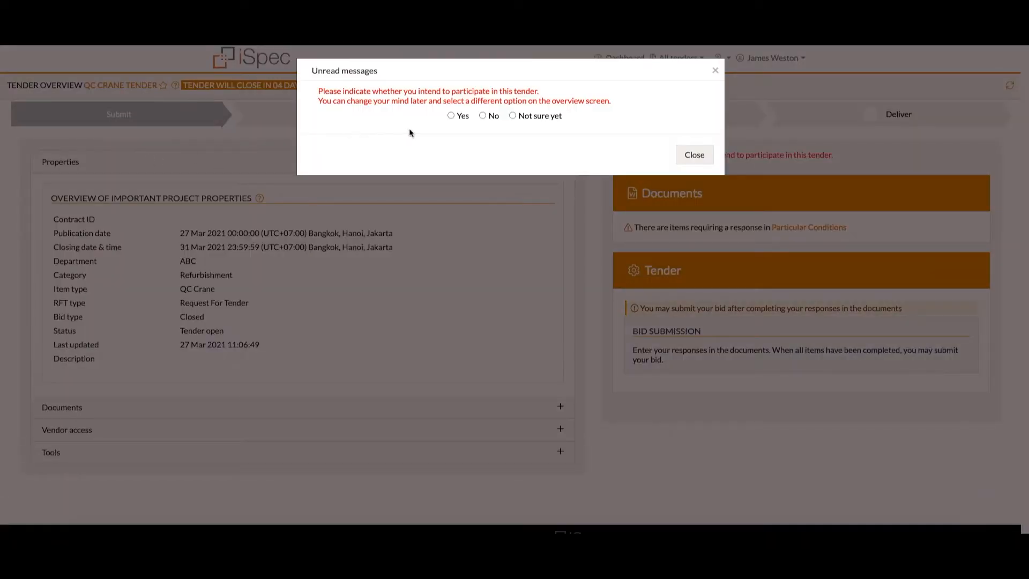
click(451, 116)
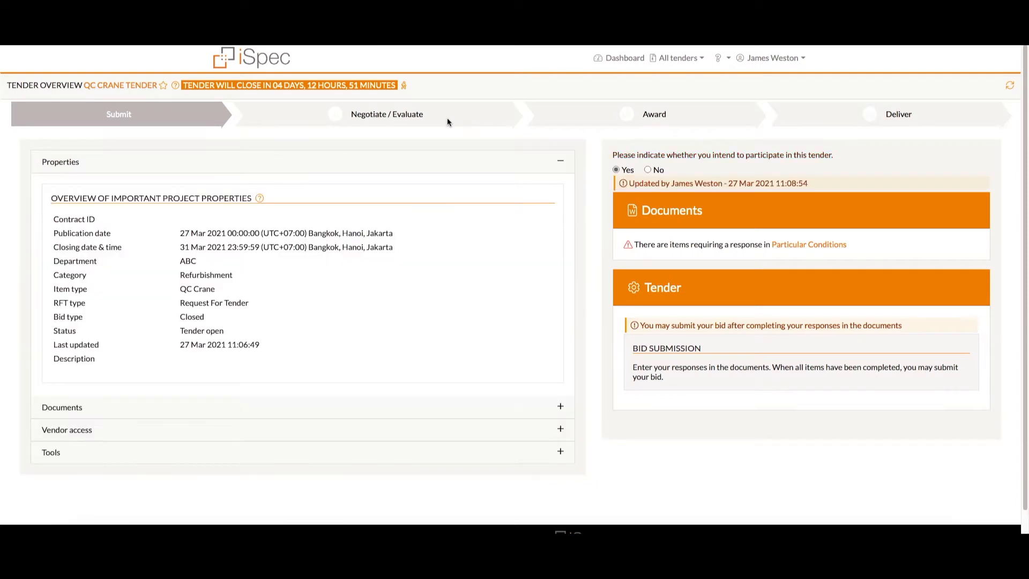
Open the tender's Particular Conditions document, set Compliance to Yes for the Confidentiality section and save the response.
click(217, 407)
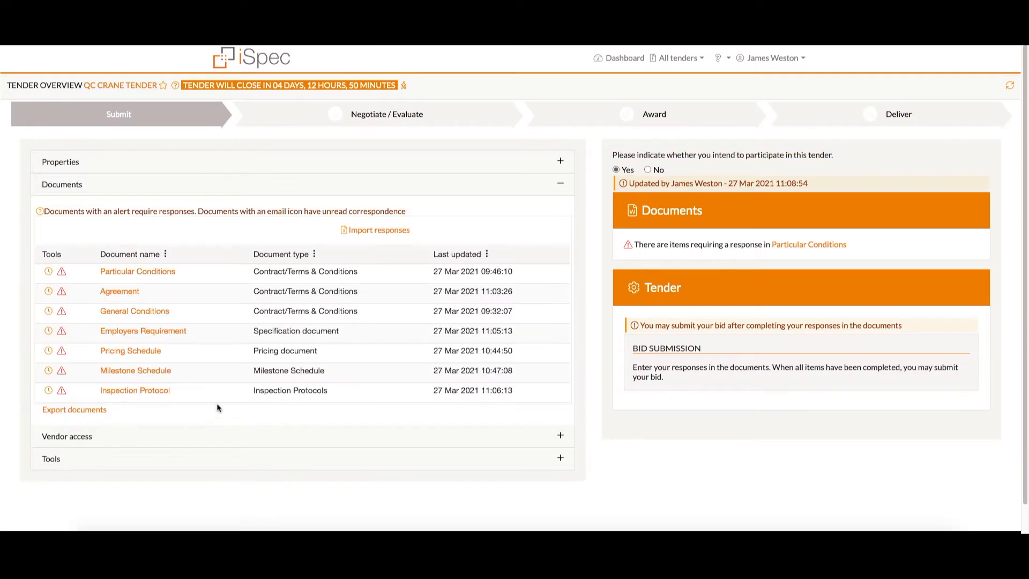
click(163, 277)
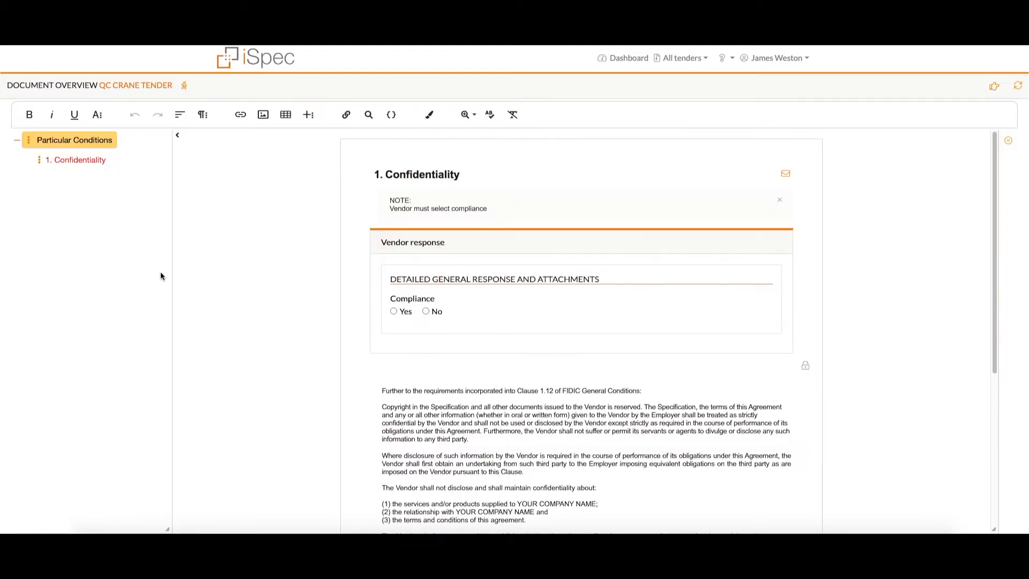
click(393, 312)
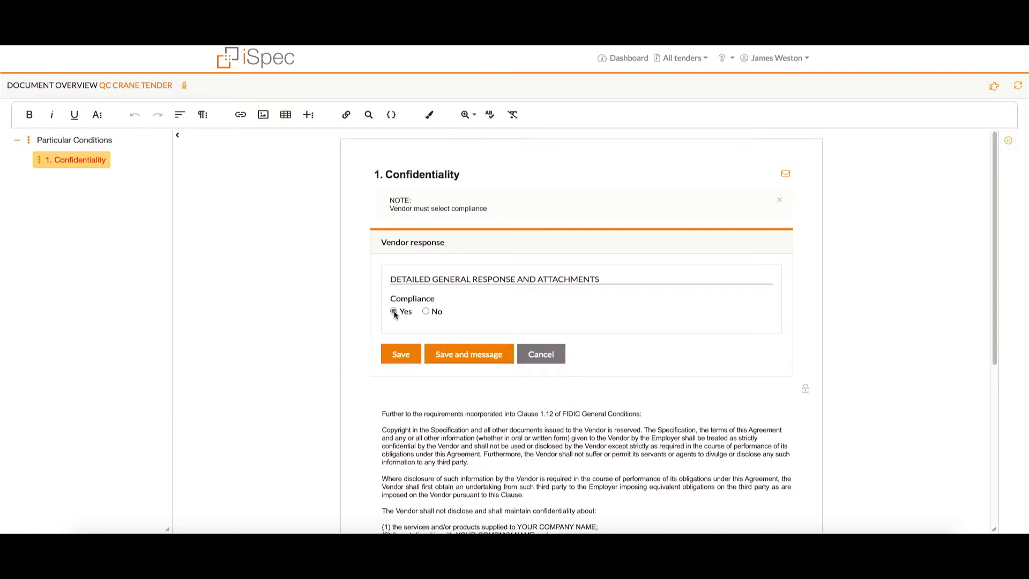
click(402, 361)
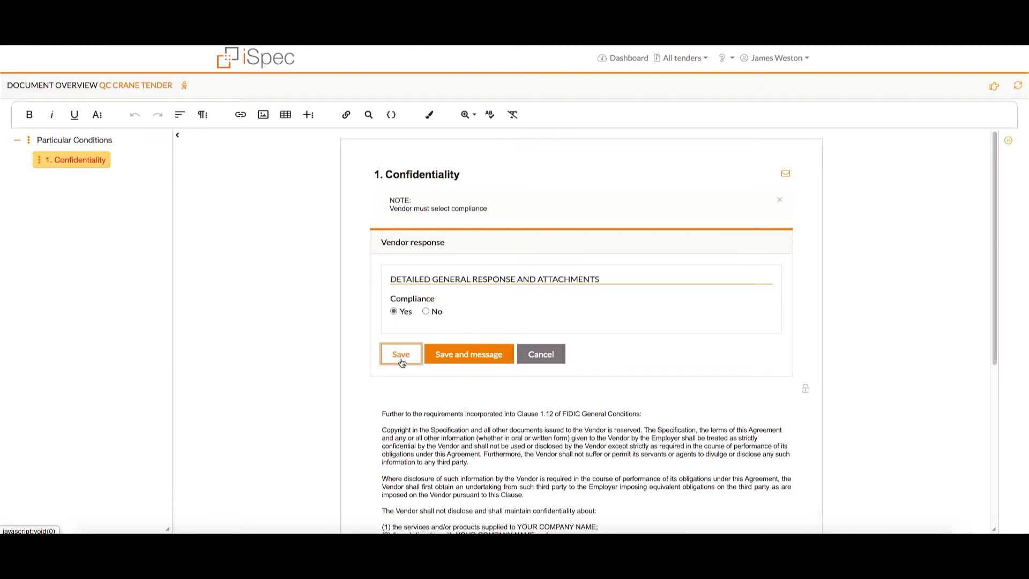
click(402, 362)
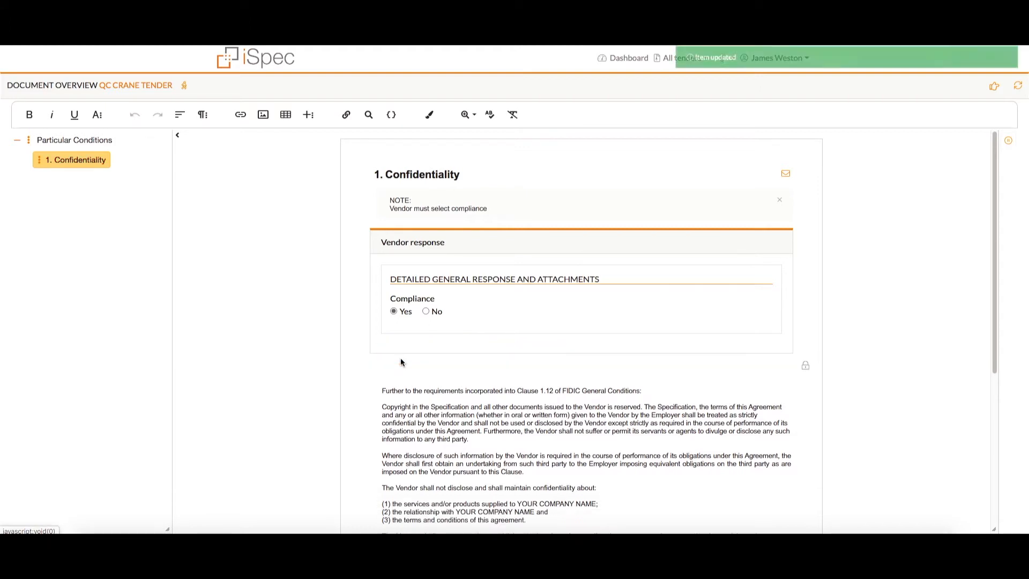
Return to the QC Crane Tender, open its Agreement document and set Compliance to Yes for the Agreement section.
mouse_move(158, 85)
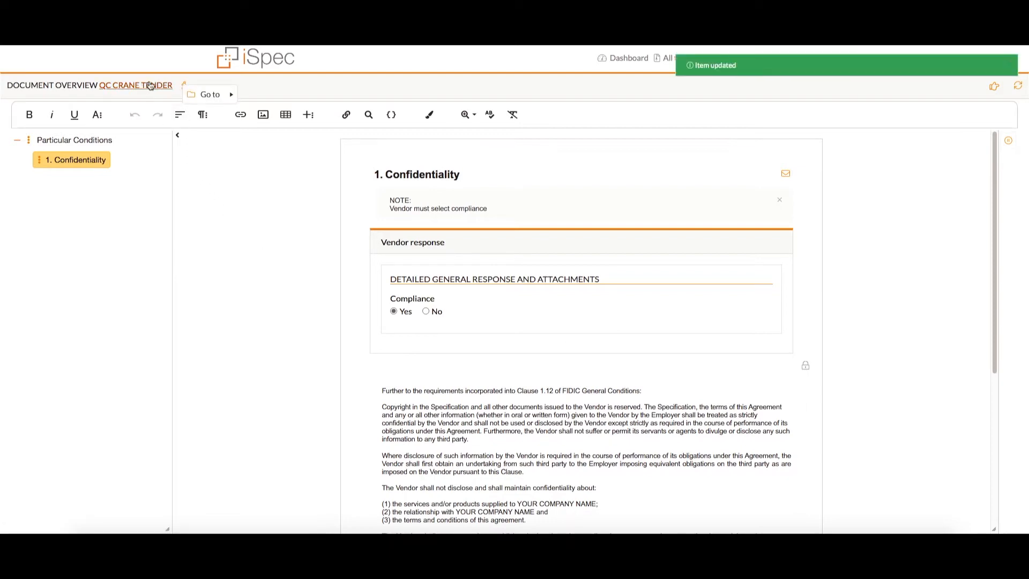
click(143, 87)
click(106, 294)
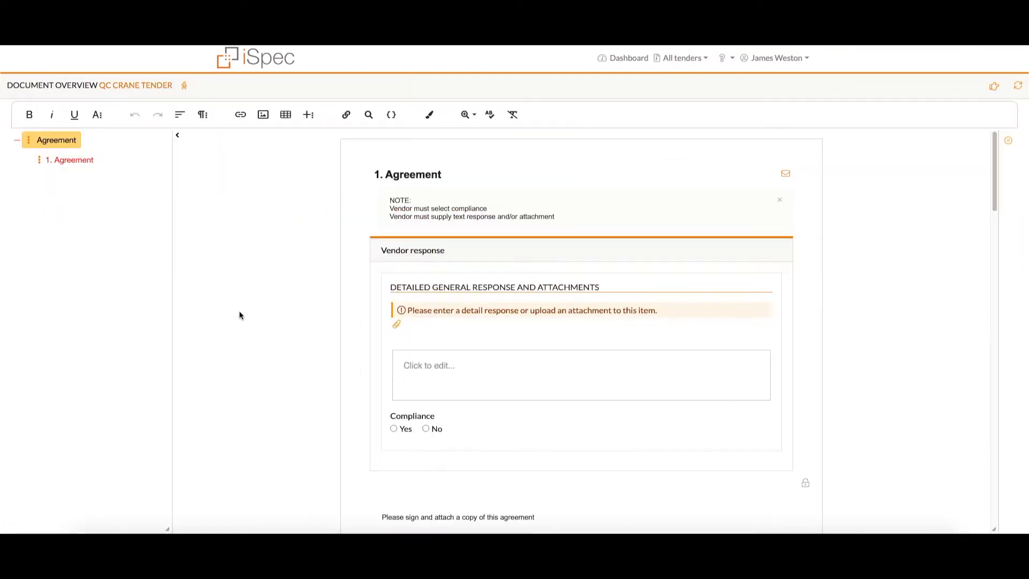
click(394, 428)
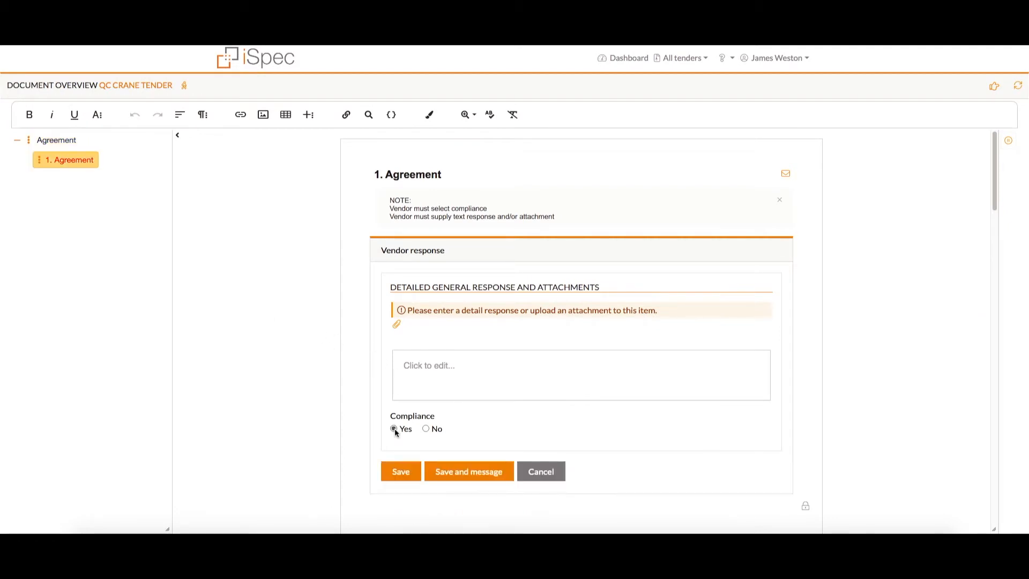
Upload Agreement.pdf from the Desktop as an attachment to the Agreement section's vendor response.
click(397, 326)
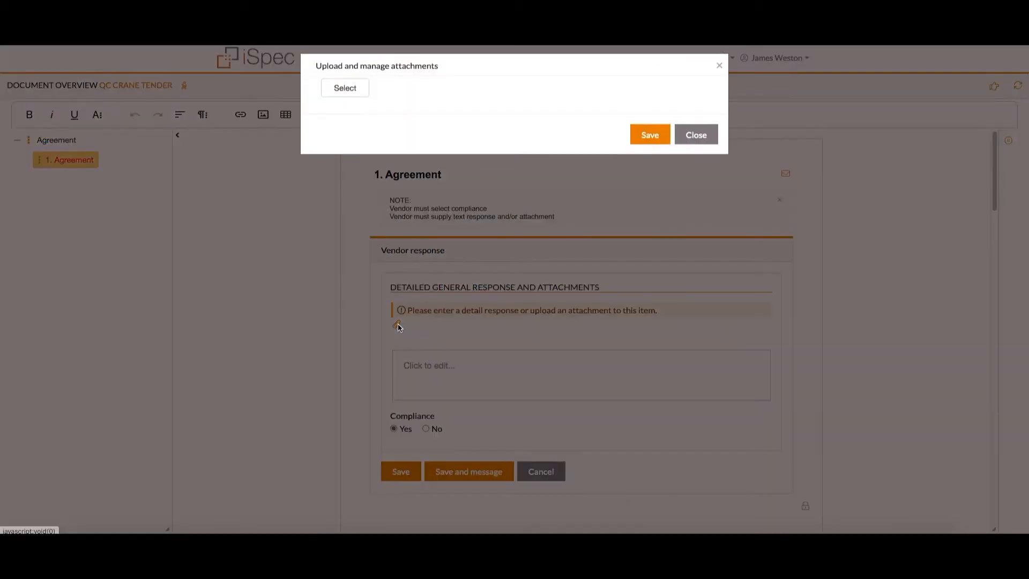
click(346, 96)
click(310, 140)
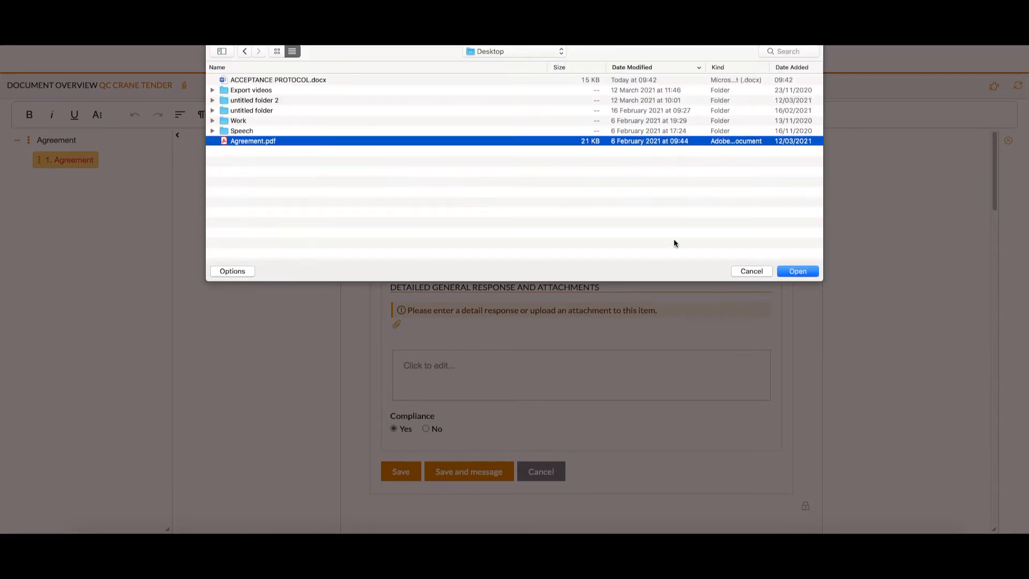
click(794, 272)
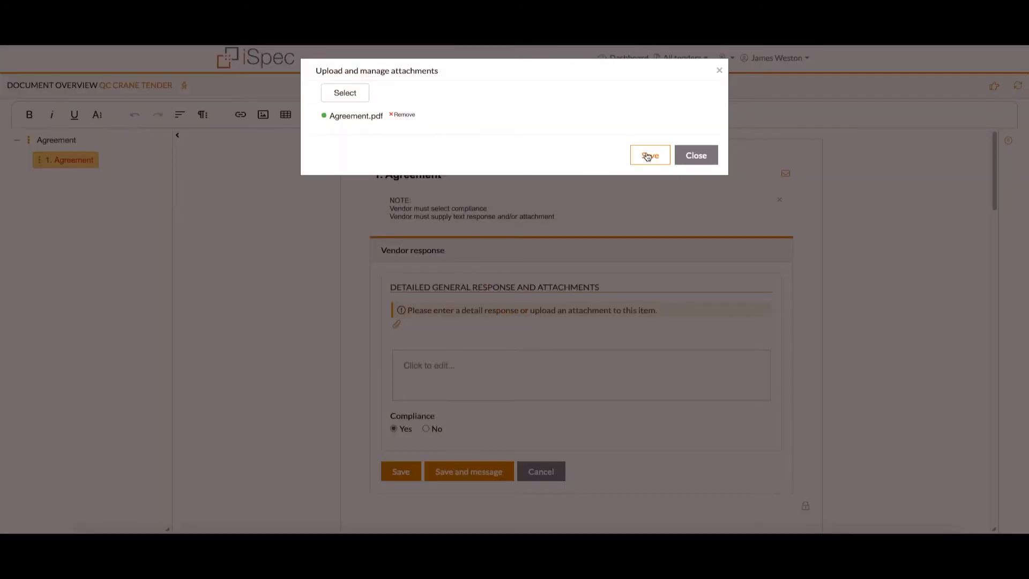
click(649, 144)
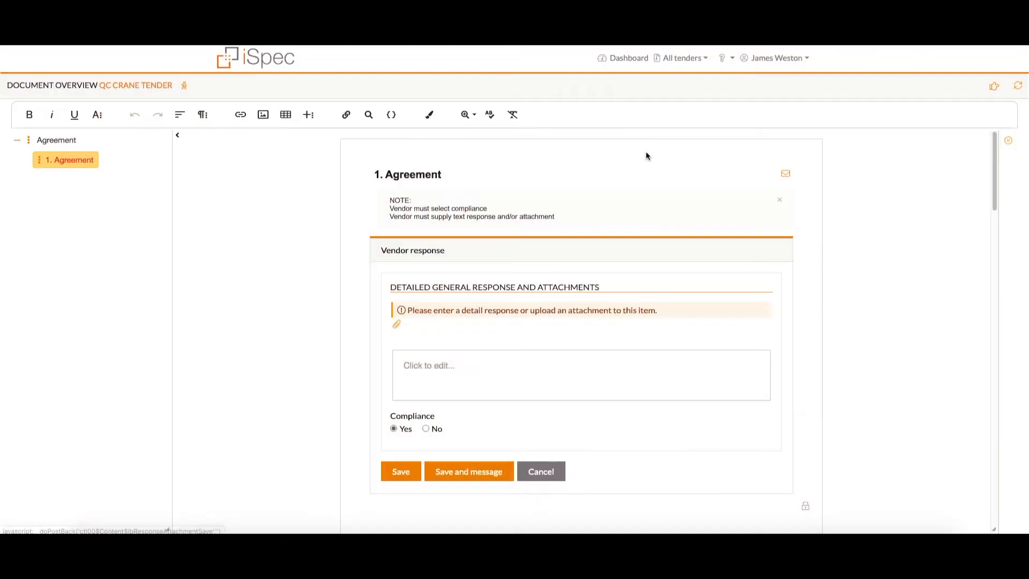
Enter "Agreement attached" as the detailed response of the Agreement section and save it.
click(463, 393)
text(Agreement attached)
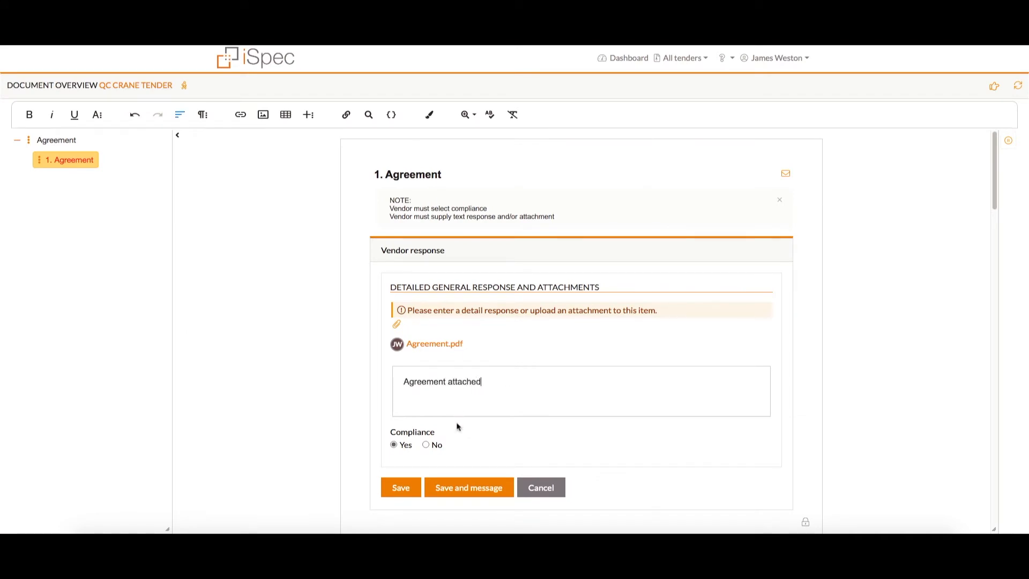
click(410, 482)
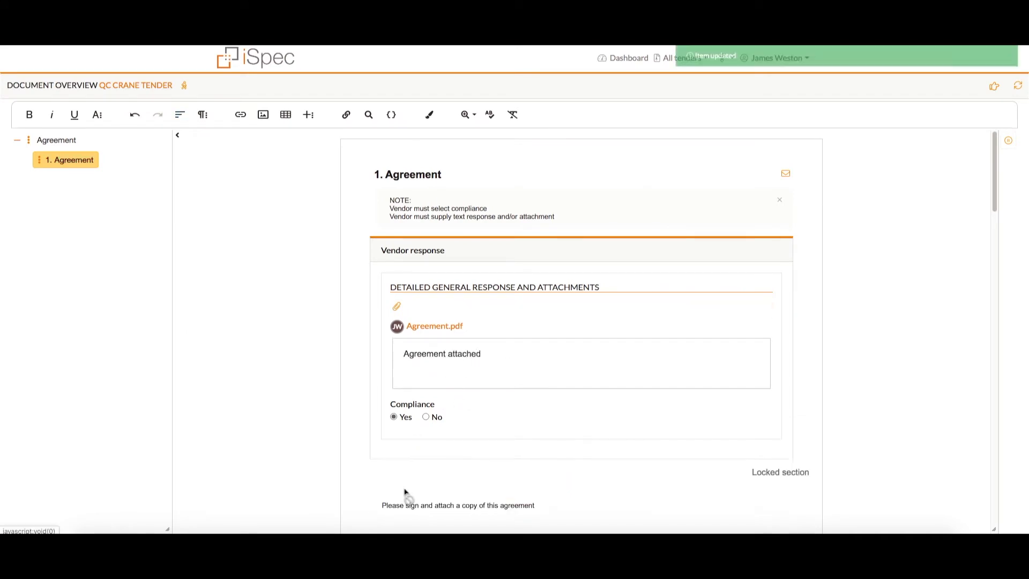
Go to the Pricing Schedule document, set Compliance to Yes for General Notes and save the response.
click(206, 91)
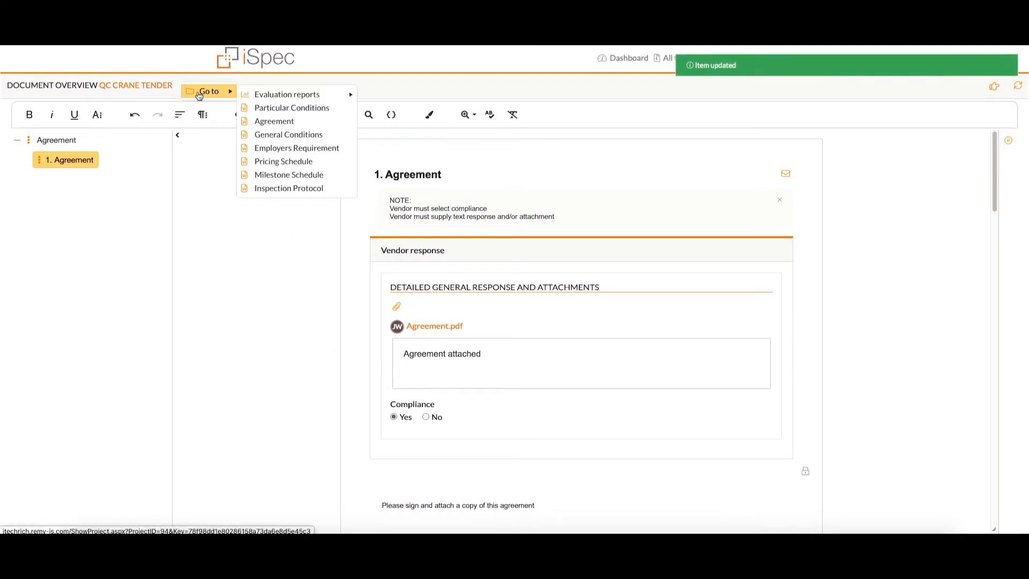
click(288, 161)
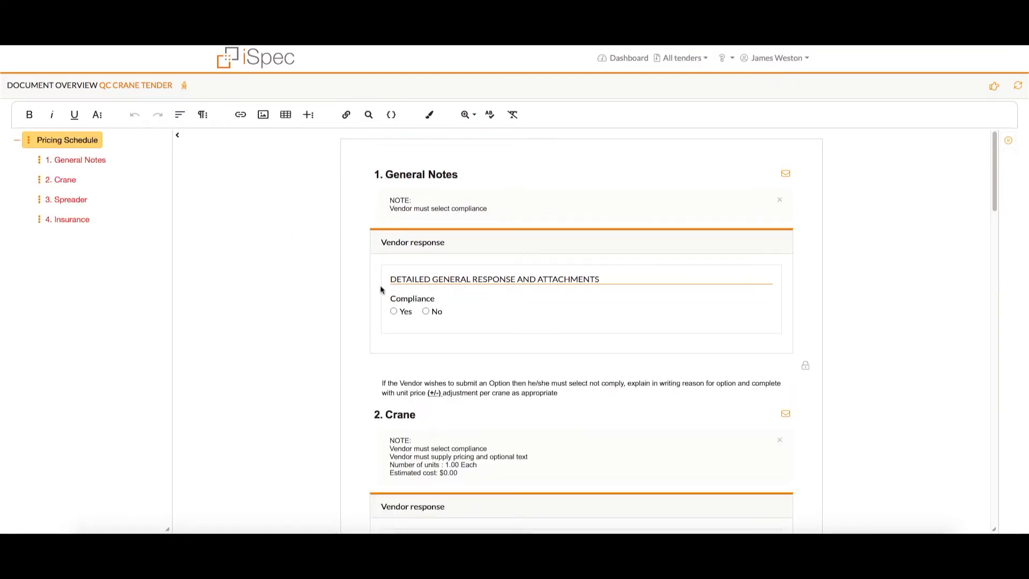
click(393, 311)
click(401, 355)
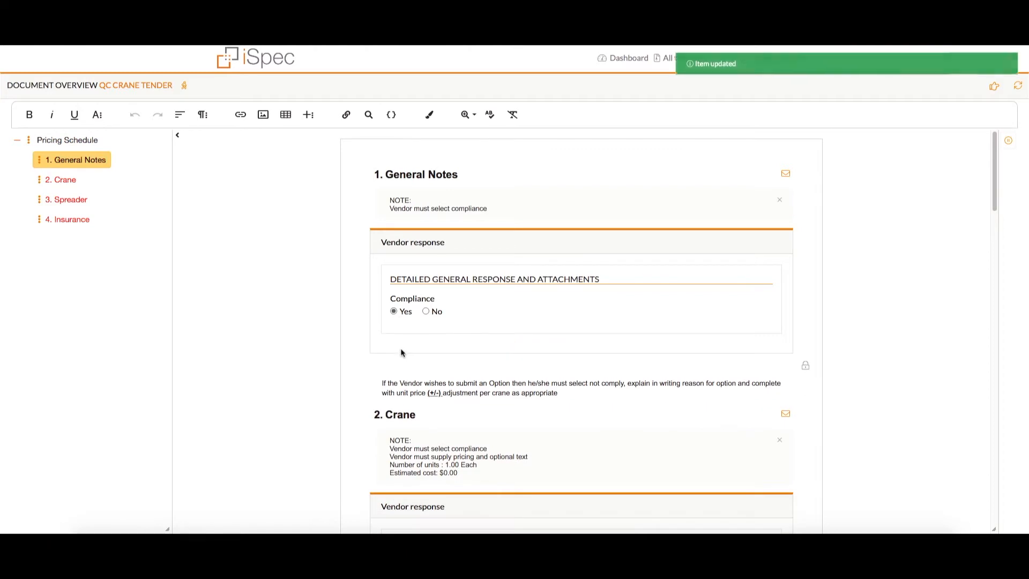
Set the Crane item's unit cost to 700000 and its Compliance to Yes, and save the response.
scroll(402, 351, down, 4)
scroll(402, 349, down, 1)
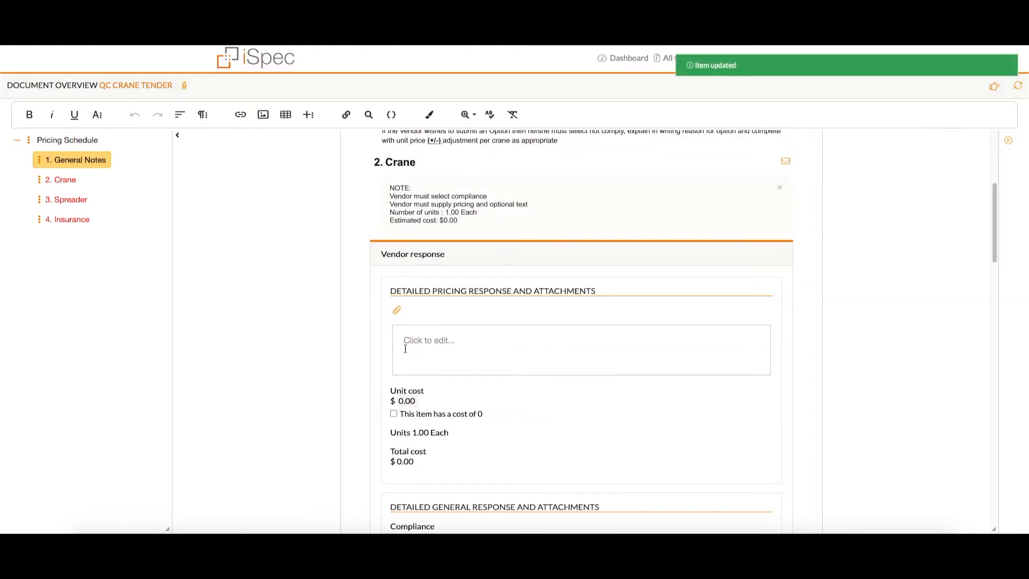
click(406, 400)
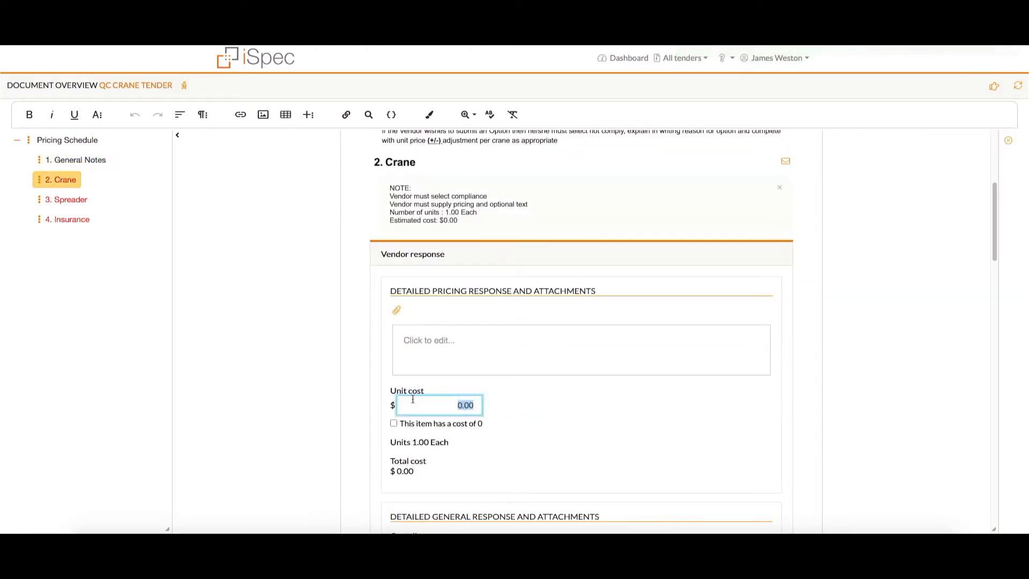
text(700000)
scroll(414, 384, down, 4)
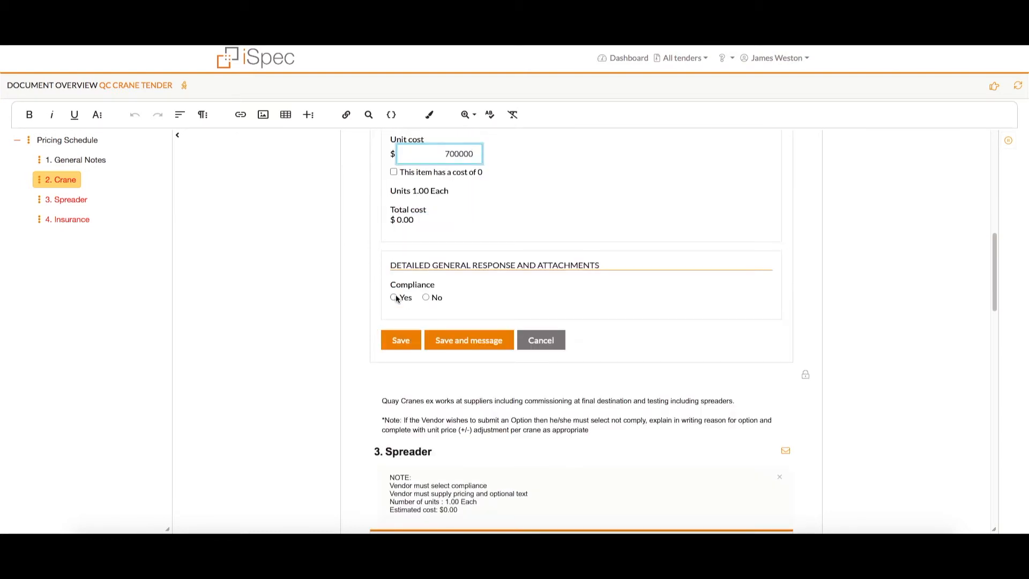
click(395, 298)
click(399, 339)
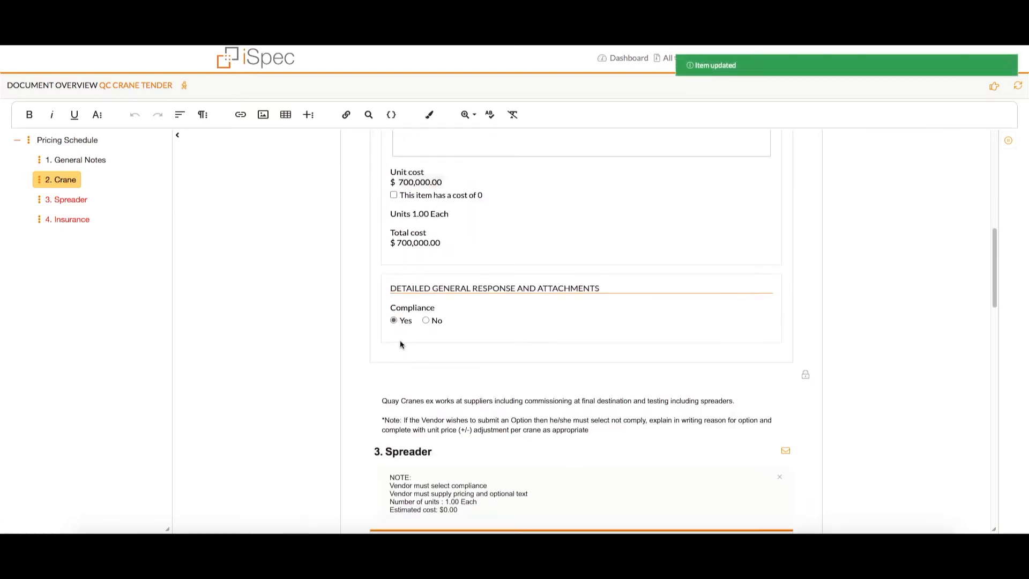
Mark the Spreader item as having a cost of 0 and set its Compliance to No.
scroll(410, 345, down, 6)
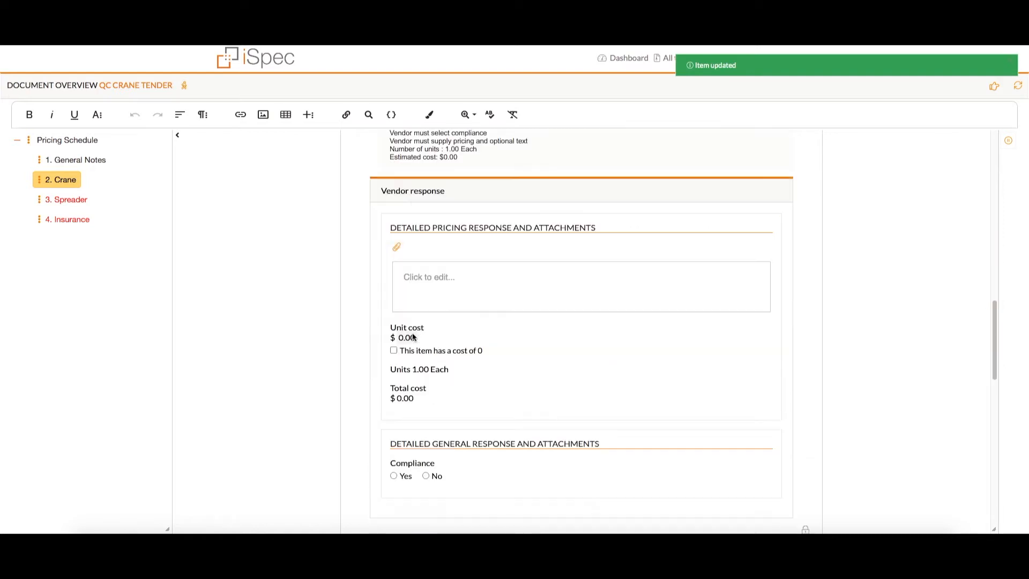
click(394, 350)
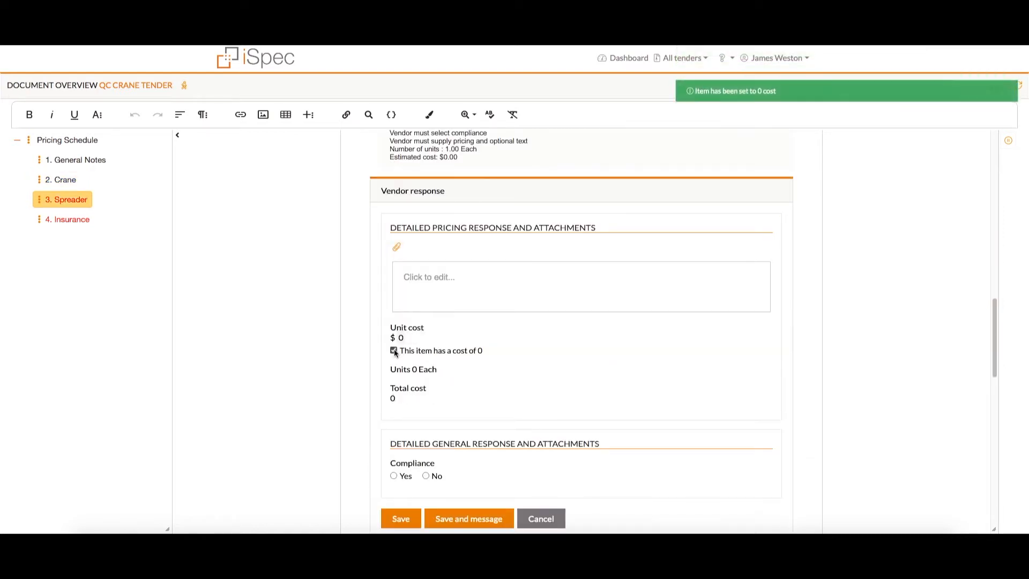
click(426, 476)
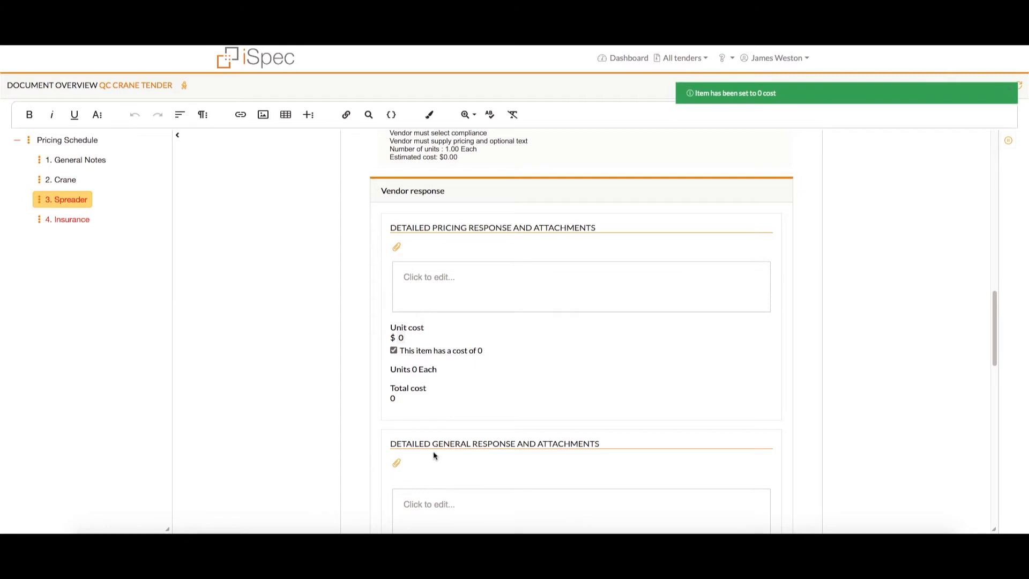
Enter "Cannot supply spreader" in both the pricing response and the general response of the Spreader item, and save.
text(Cannot su)
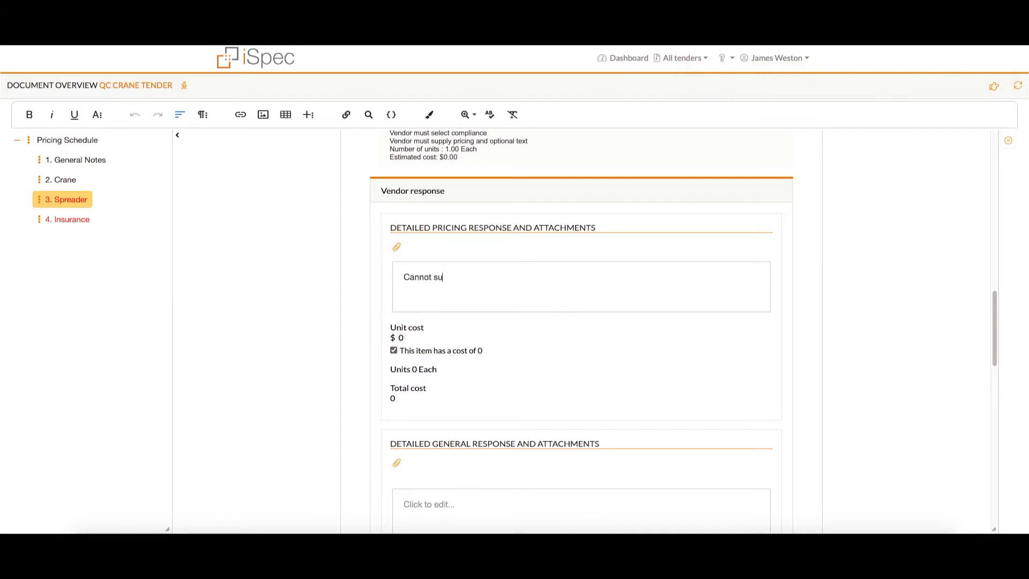
text(pply spreader)
scroll(488, 295, down, 3)
click(436, 356)
text(Ca)
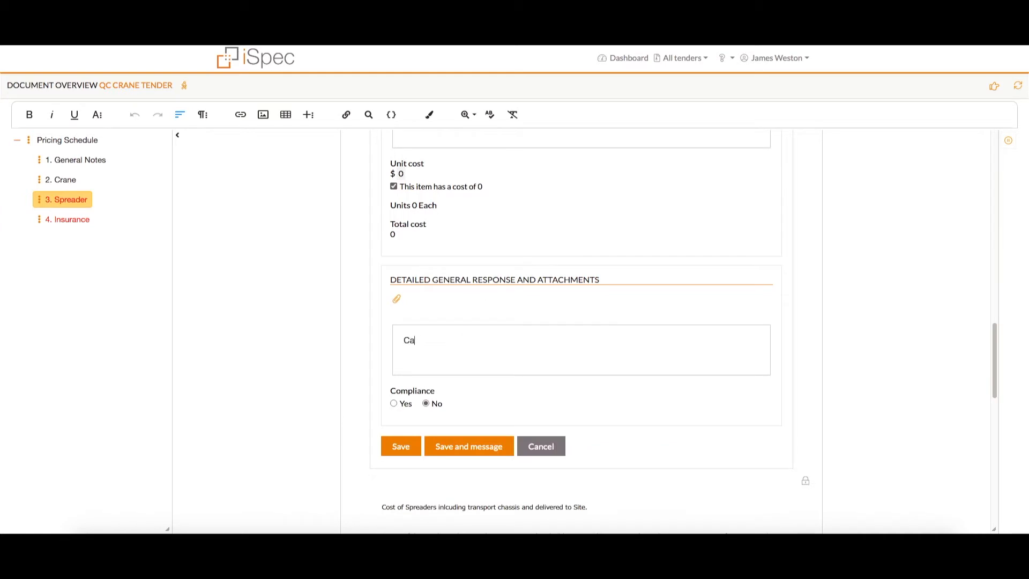
text(nnot supply spreader)
click(384, 454)
Set the Insurance item's unit cost to 75000 and save the response.
scroll(385, 457, down, 4)
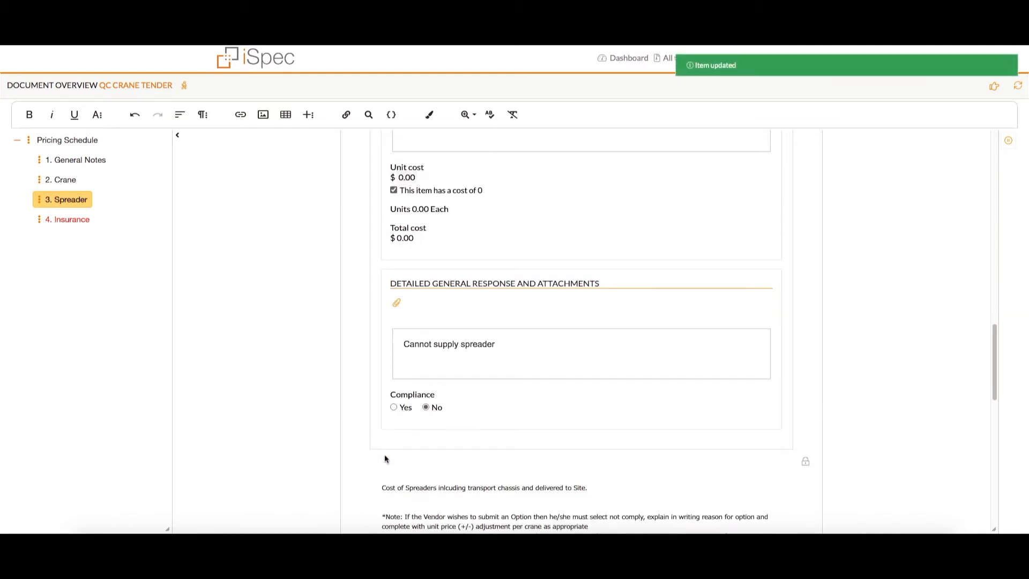
scroll(409, 435, down, 5)
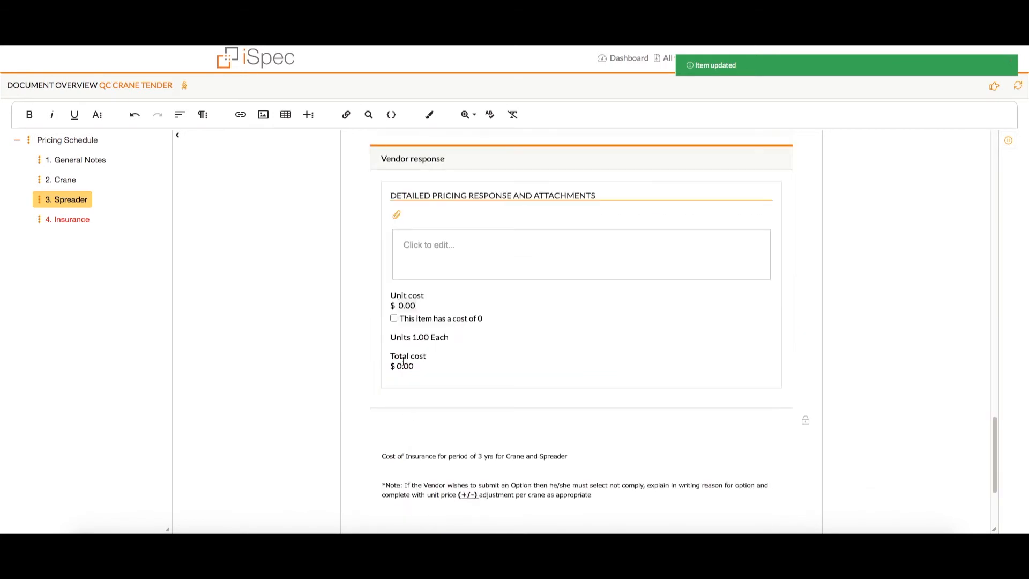
click(407, 305)
text(75000)
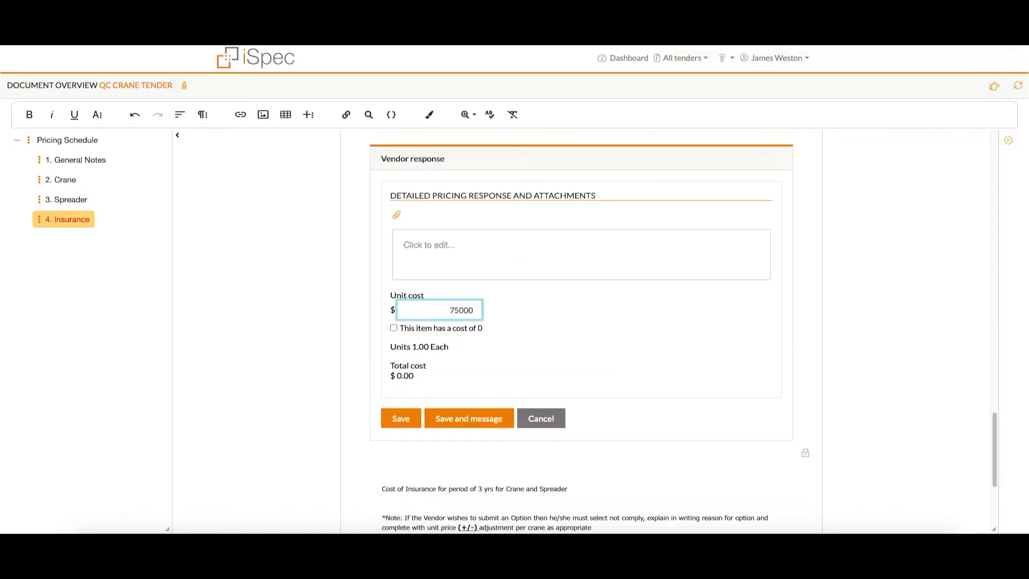
click(400, 418)
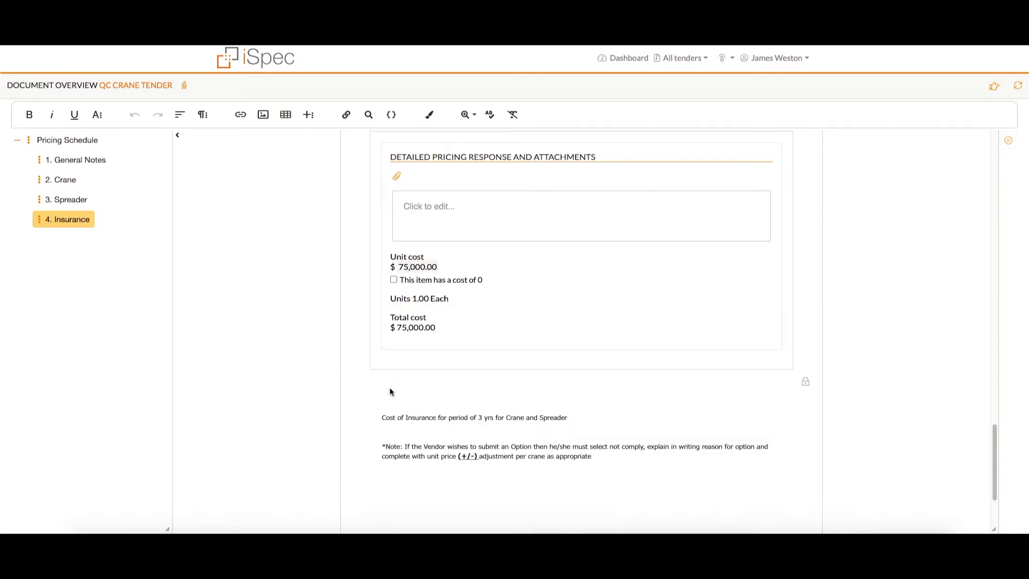
scroll(482, 382, up, 4)
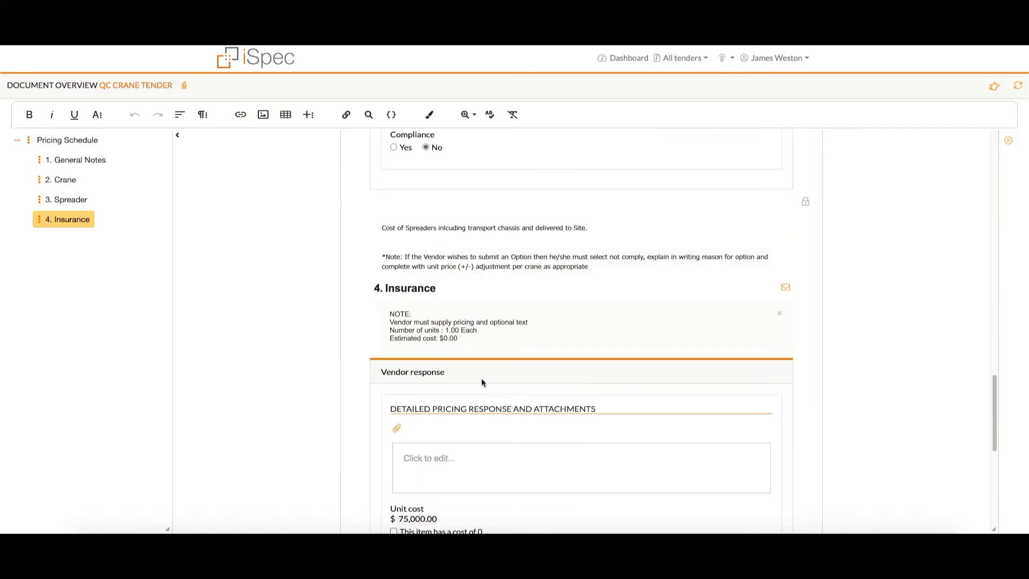
Post a message on the Insurance item to the Remy Ltd correspondence team: "The price for insurance is only for the crane as we cannot supply the spreader".
click(786, 289)
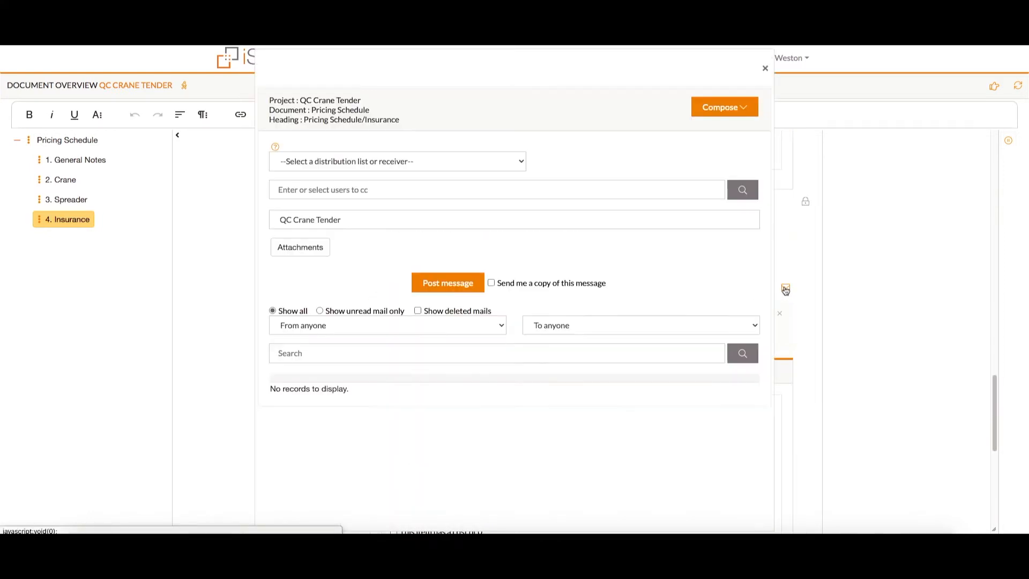
click(394, 161)
click(390, 188)
click(330, 340)
text(T)
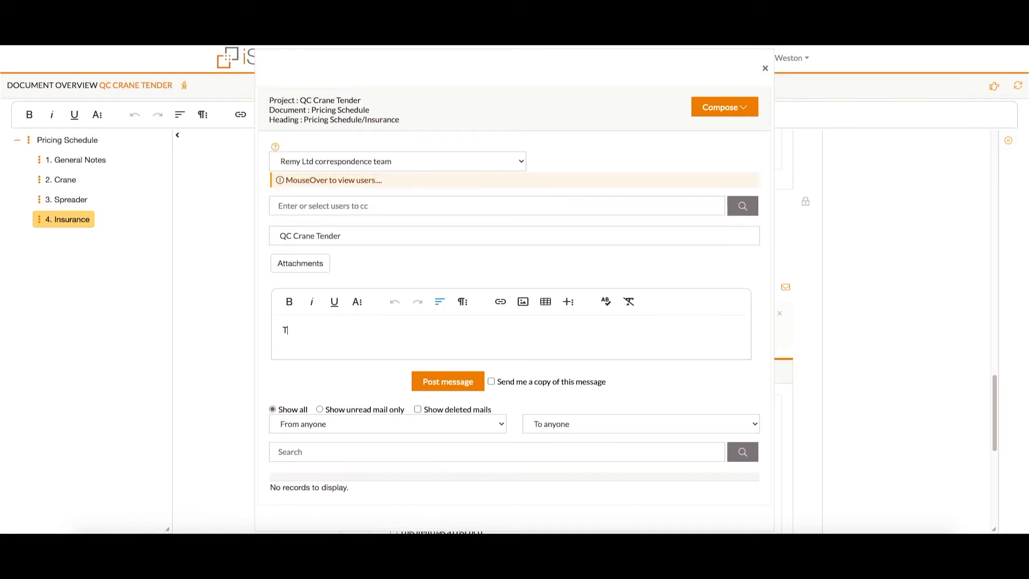
text(he price for insurance is only for the crane as we cannot supply the spreader)
click(448, 381)
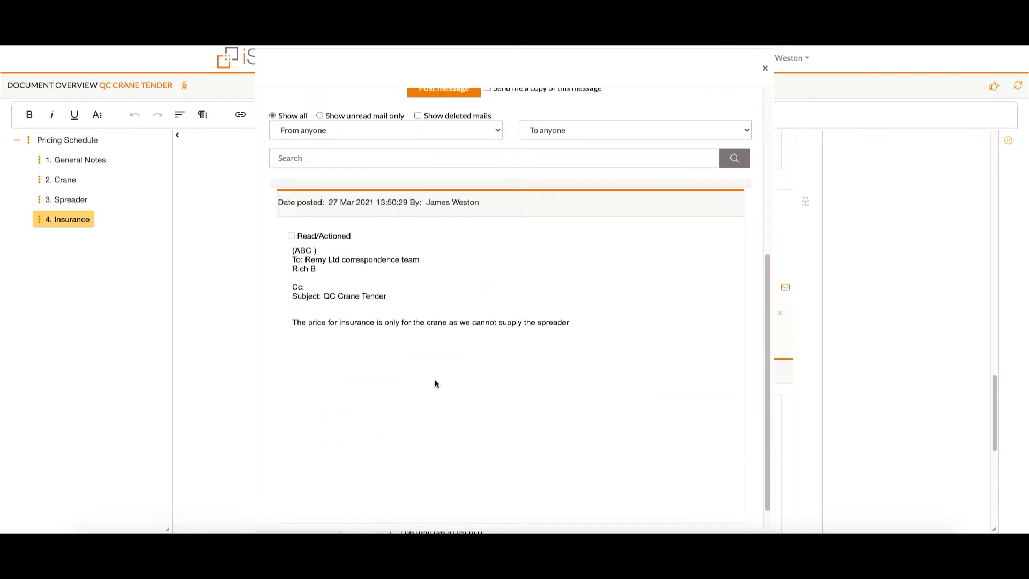
click(764, 68)
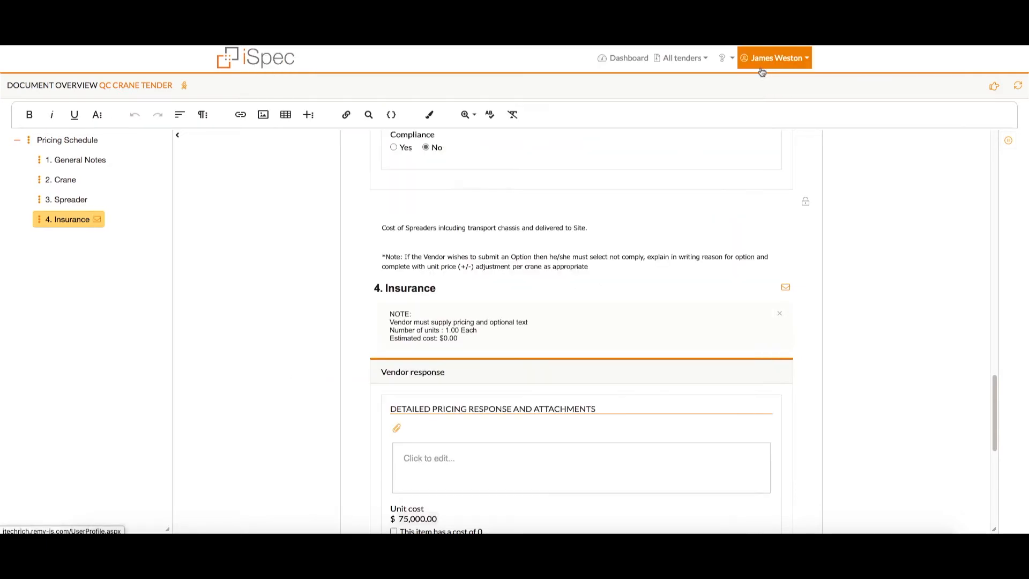
In the Milestone Schedule's crane delivery item, set Compliance to Yes and Delivery to 175 days after contract placement.
click(212, 85)
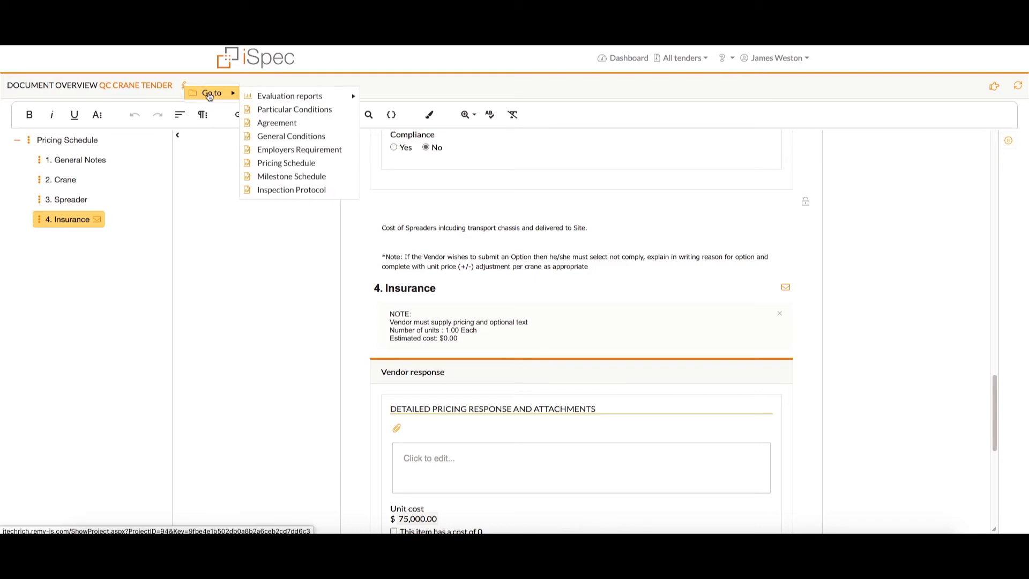
click(292, 175)
click(138, 166)
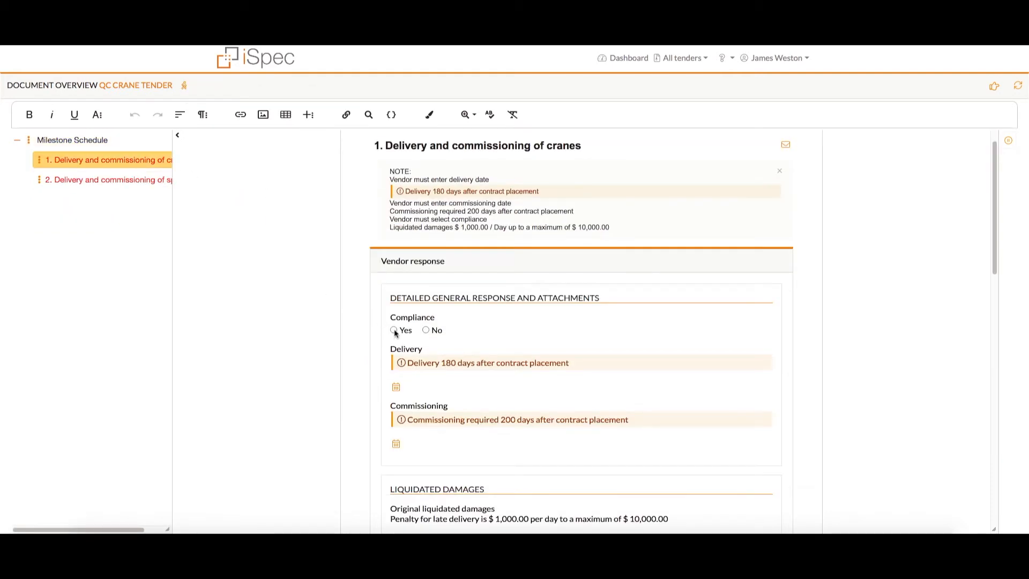
click(396, 386)
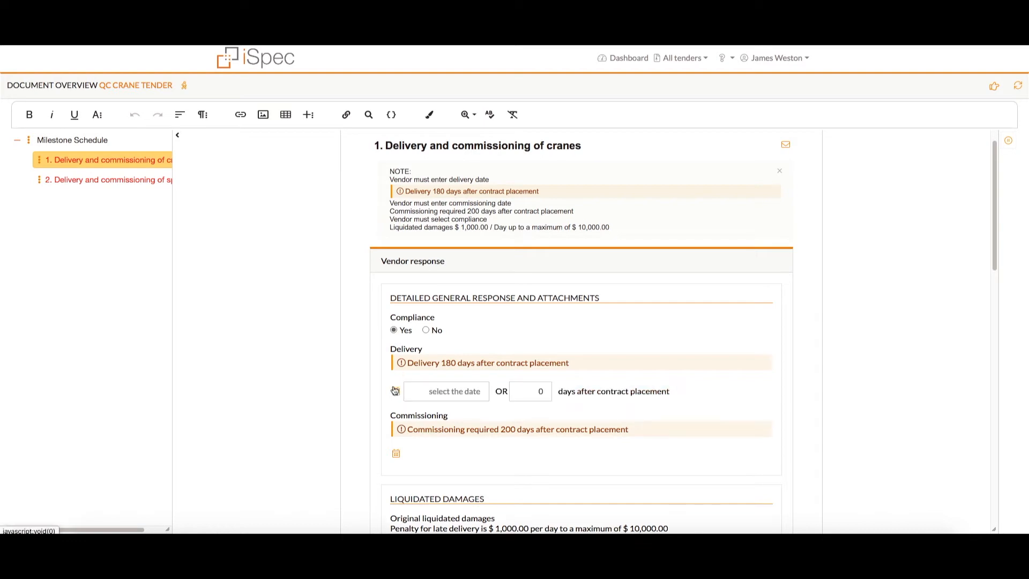
click(530, 391)
text(1)
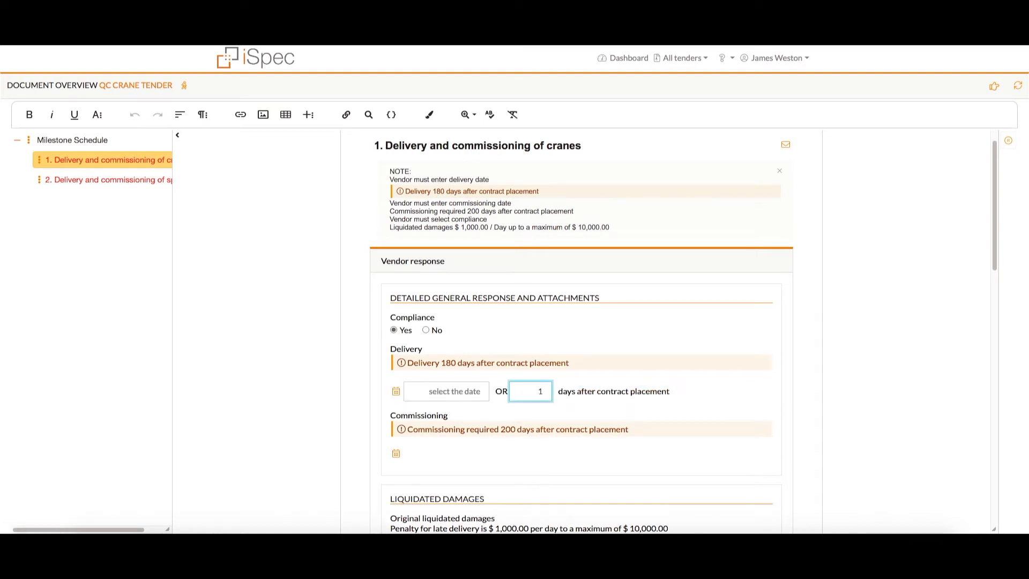
text(75)
Set the crane item's Commissioning to 200 days after contract placement and save the response.
scroll(521, 380, down, 1)
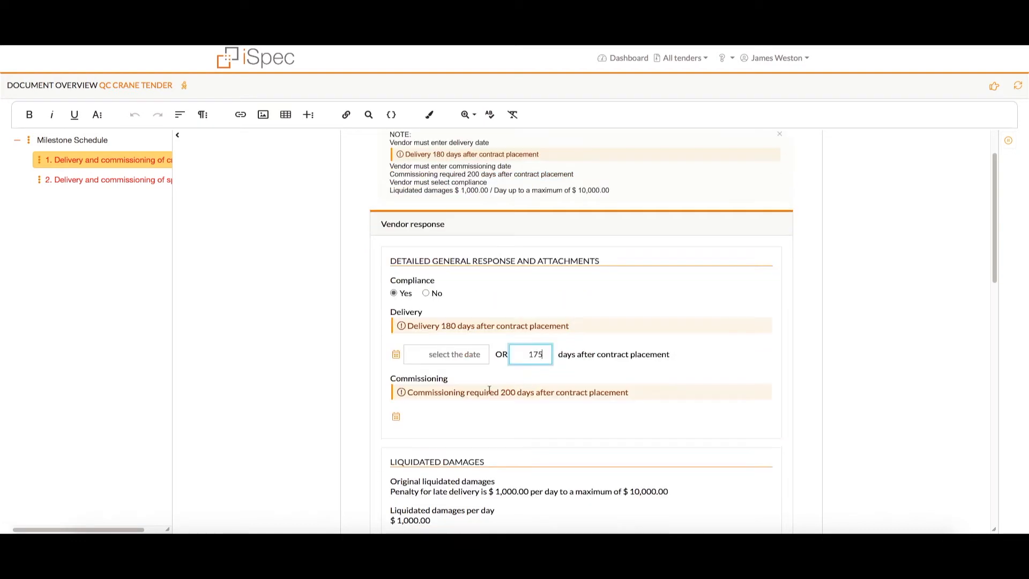
click(396, 417)
click(515, 419)
text(200)
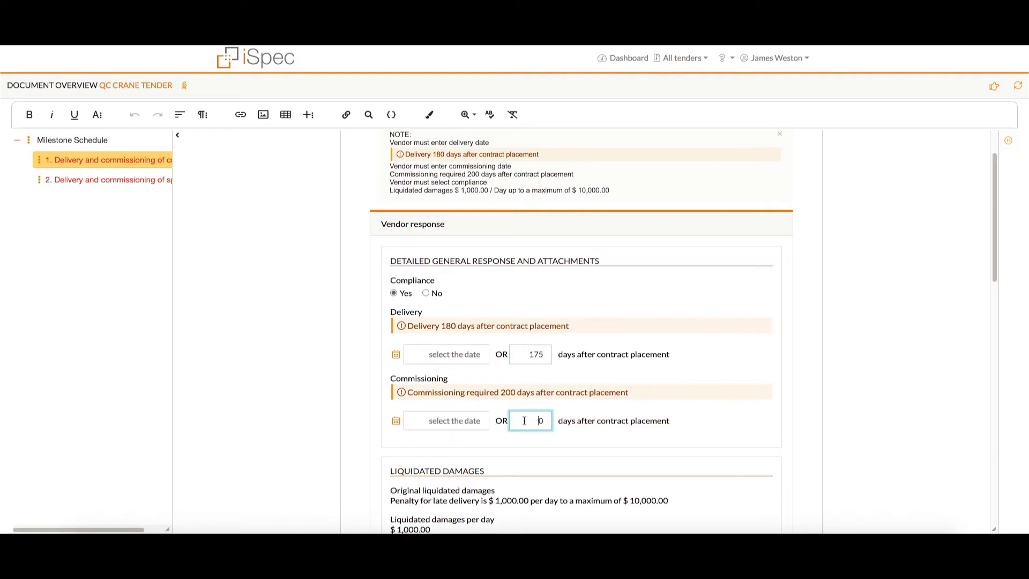
scroll(502, 404, down, 1)
scroll(501, 401, down, 3)
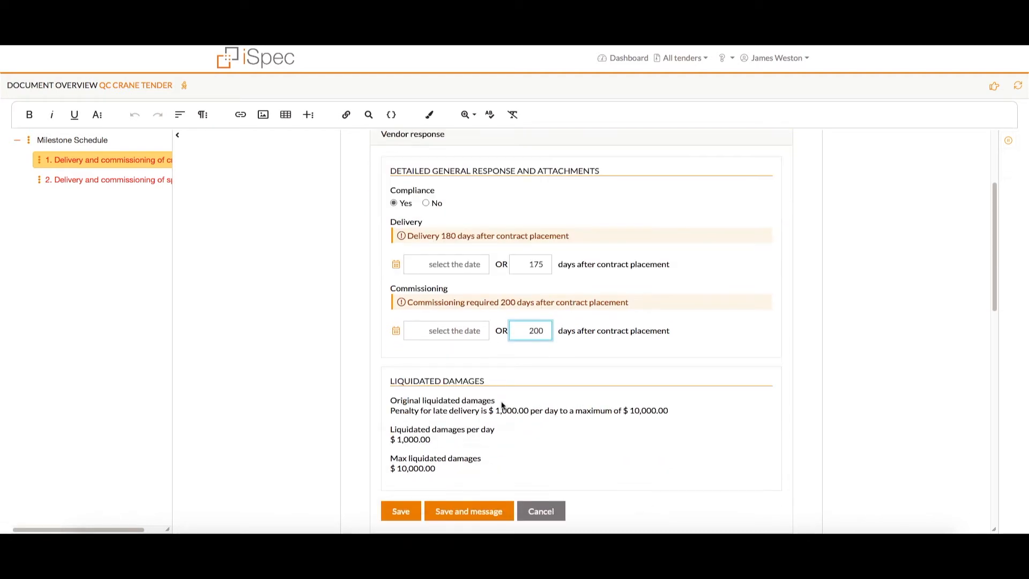
click(416, 490)
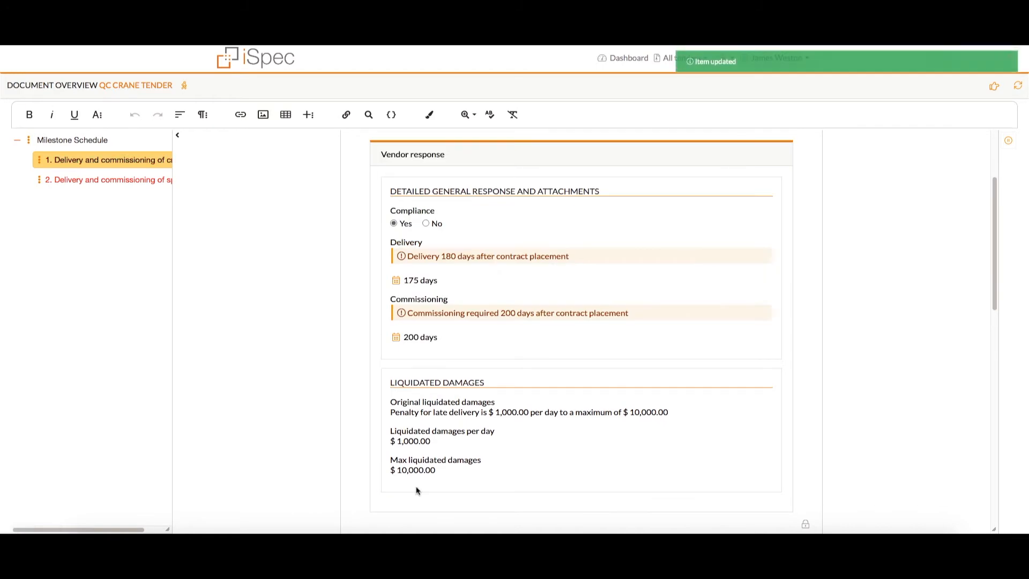
Set the spreader delivery item's Compliance to No and enter "Cannot supply spreader" as its general response.
scroll(433, 452, down, 7)
click(425, 406)
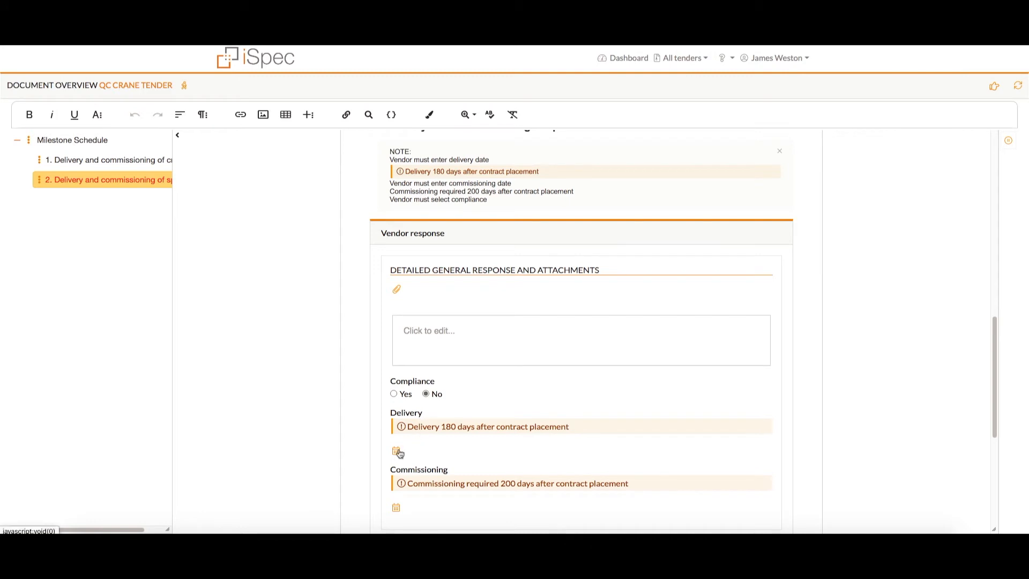
scroll(399, 453, down, 2)
click(402, 465)
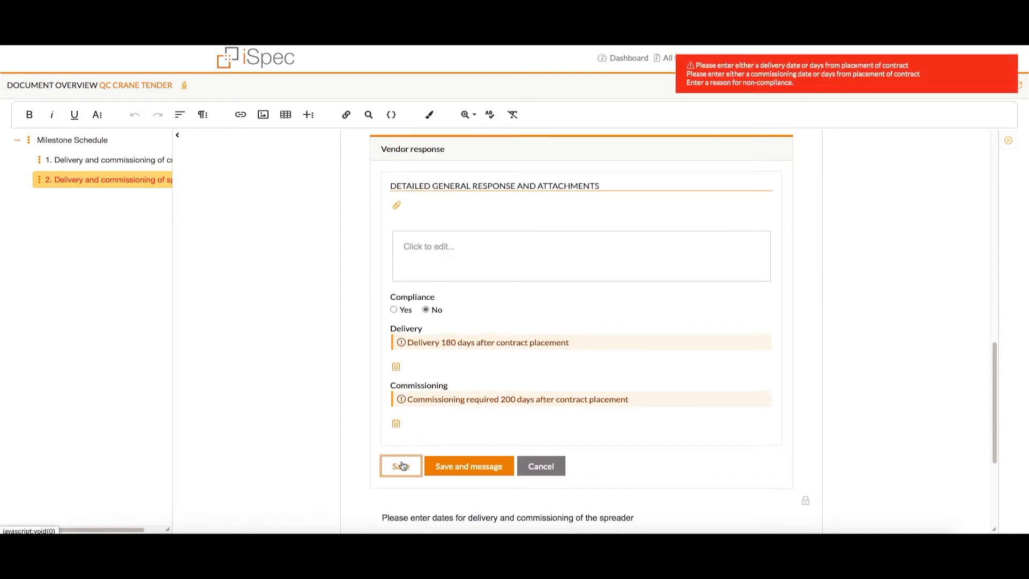
click(429, 248)
Set the spreader item's Delivery to 180 days and Commissioning to 200 days after contract placement, and save the response.
click(527, 374)
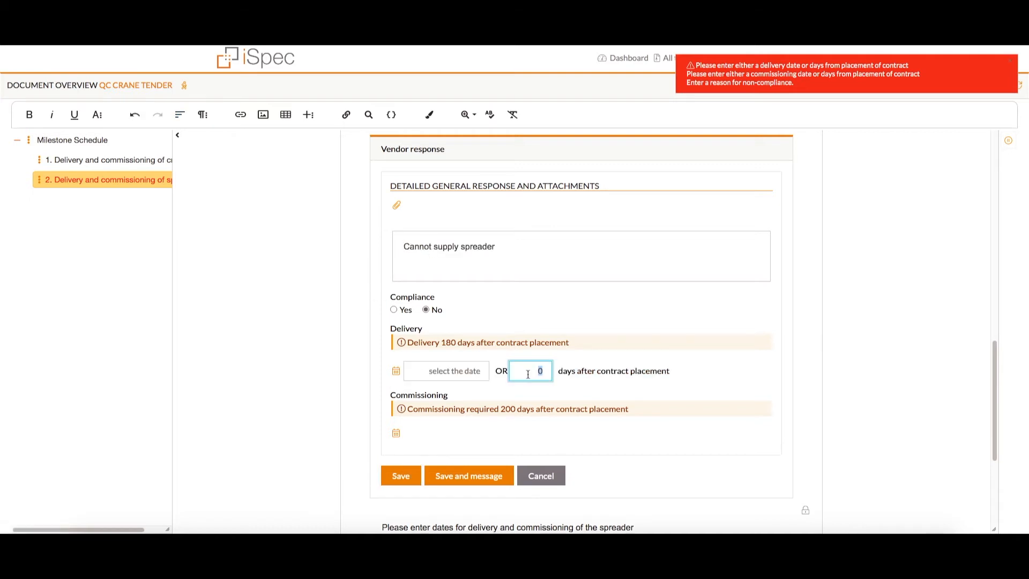
text(180)
click(396, 433)
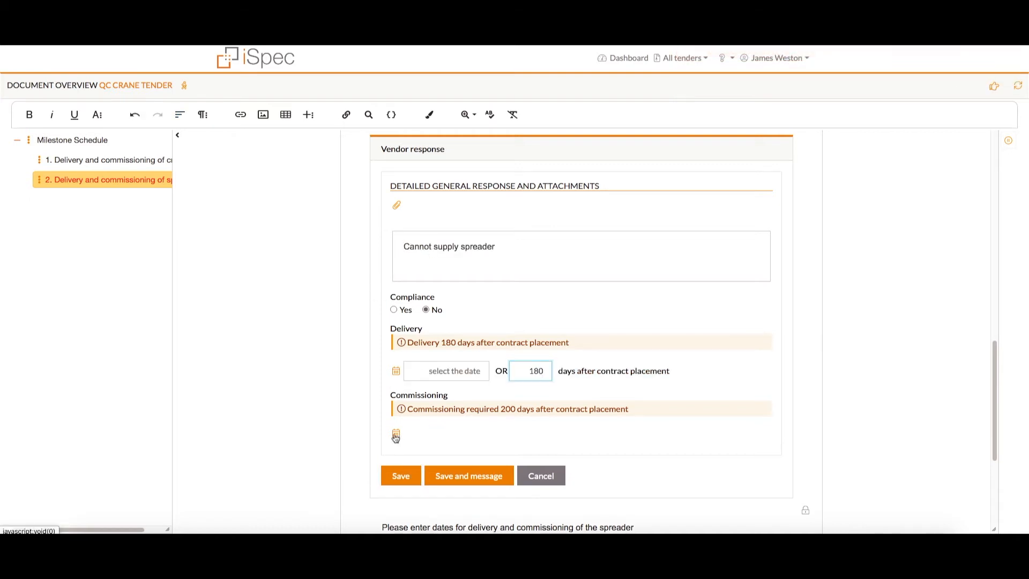
click(531, 437)
text(200)
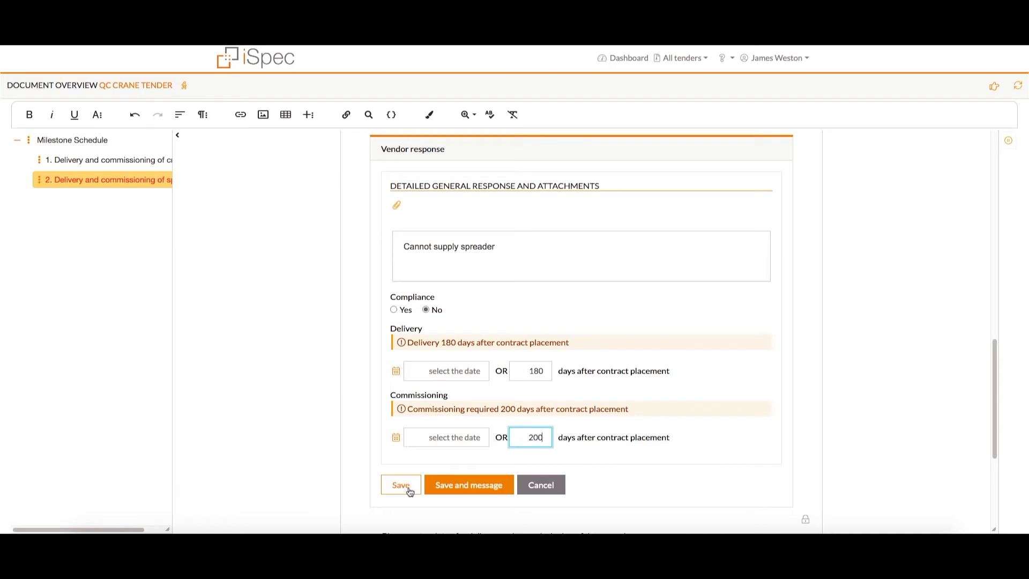
click(403, 488)
Return to the tender overview and view the Submission status report.
scroll(416, 462, down, 4)
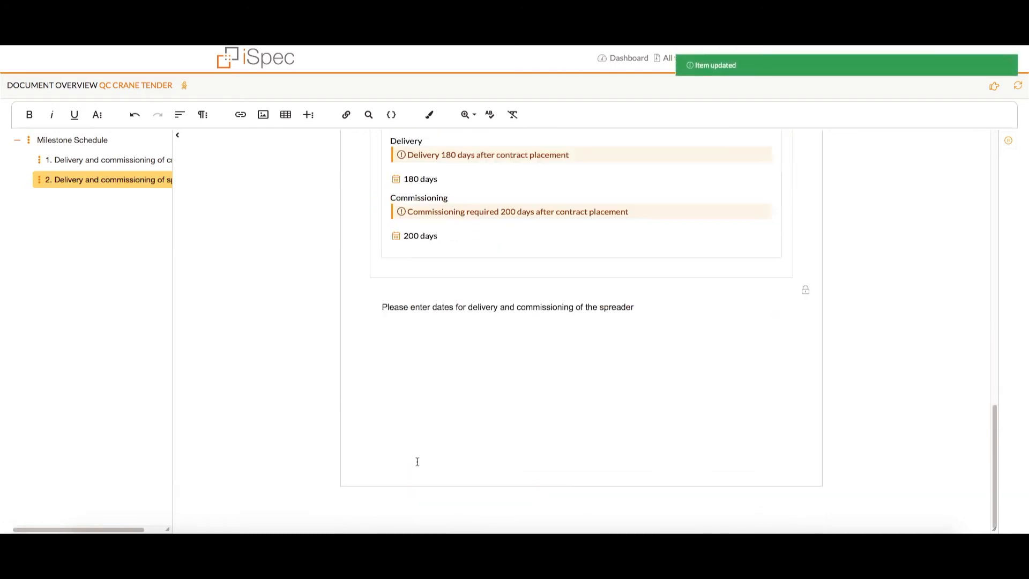
click(138, 85)
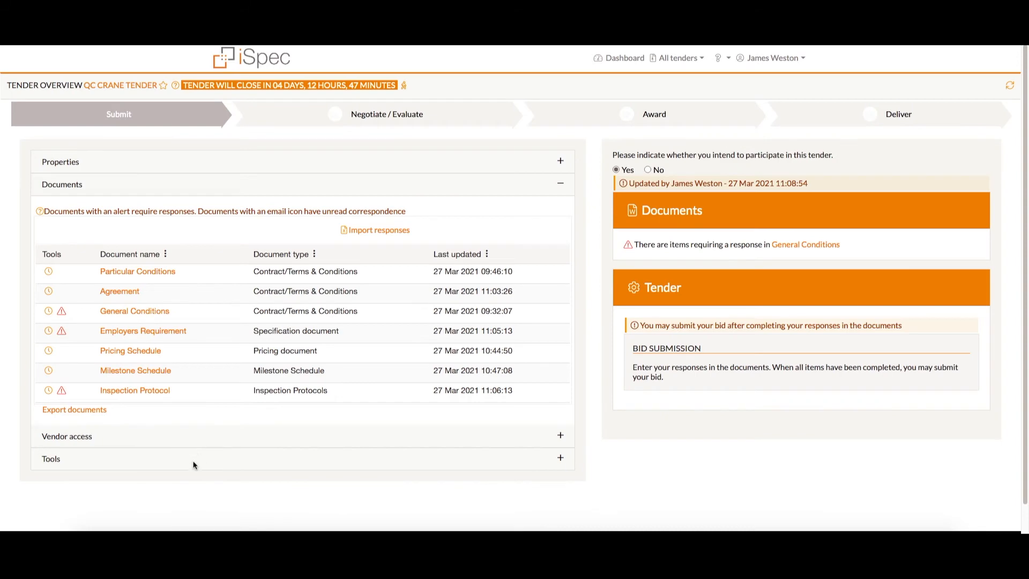
click(194, 465)
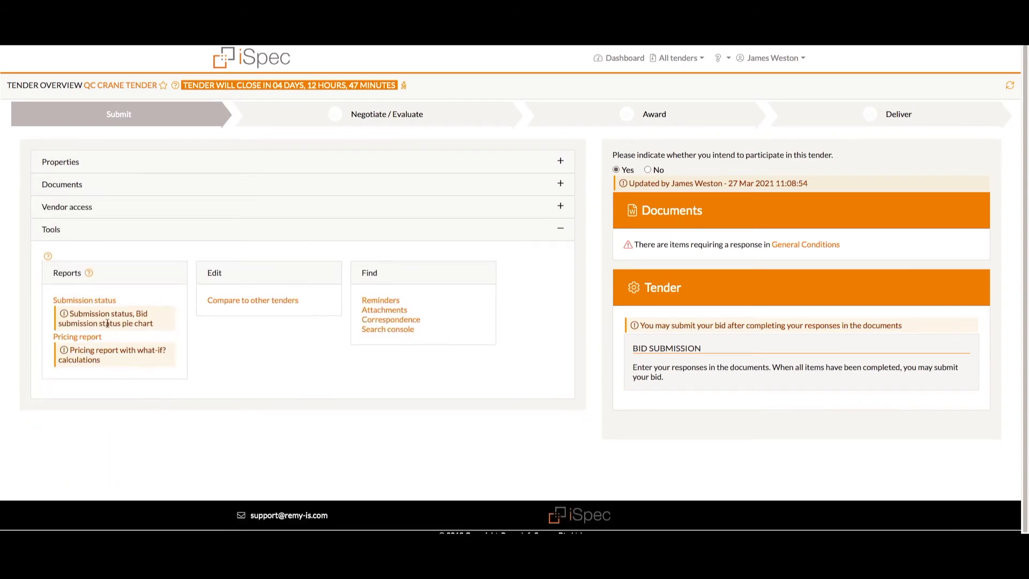
click(94, 300)
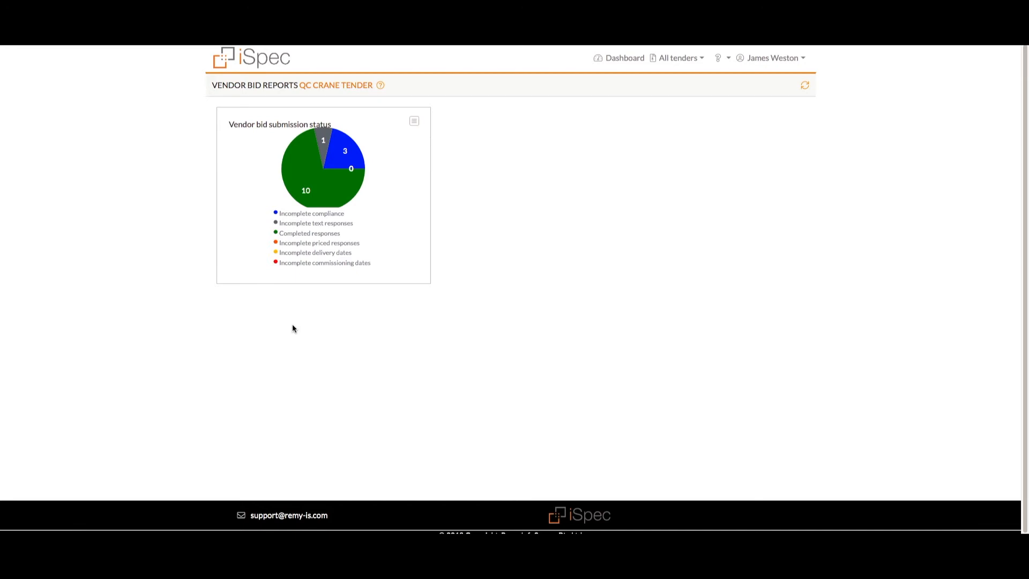
Check the Pricing report's cost calculator for the Pricing Schedule, excluding and re-including Insurance, and return to the tender overview.
click(353, 86)
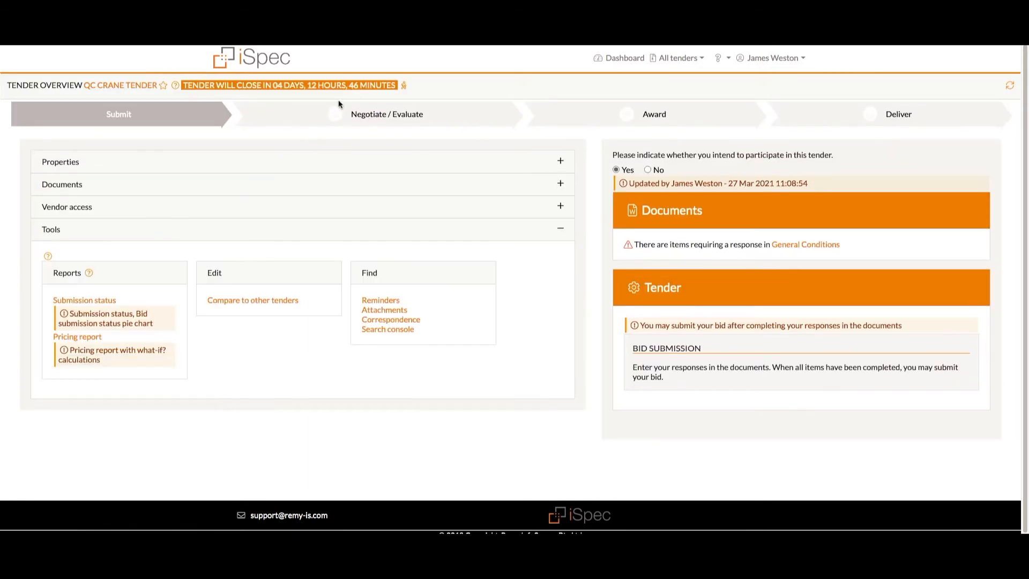
click(77, 336)
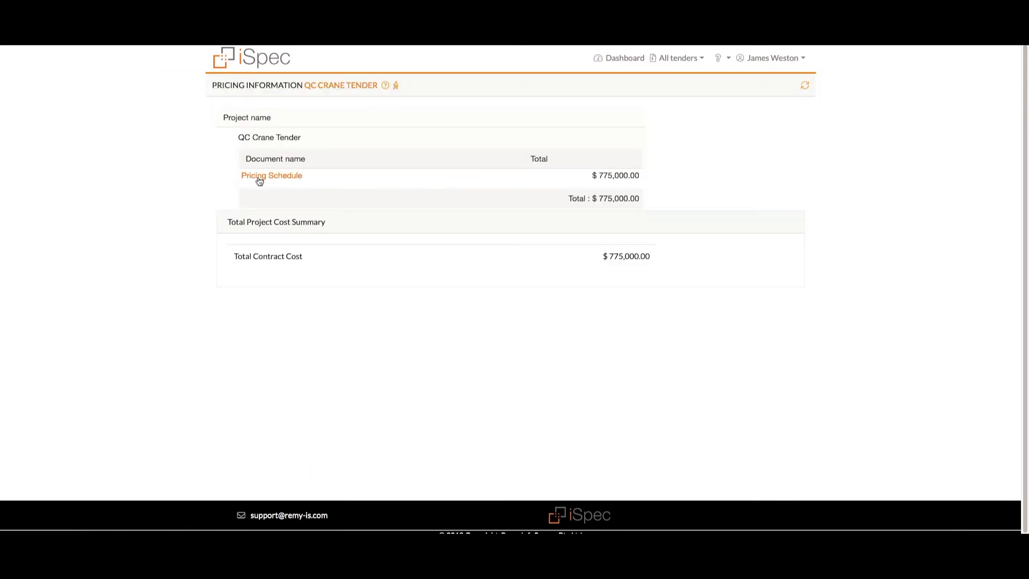
click(261, 177)
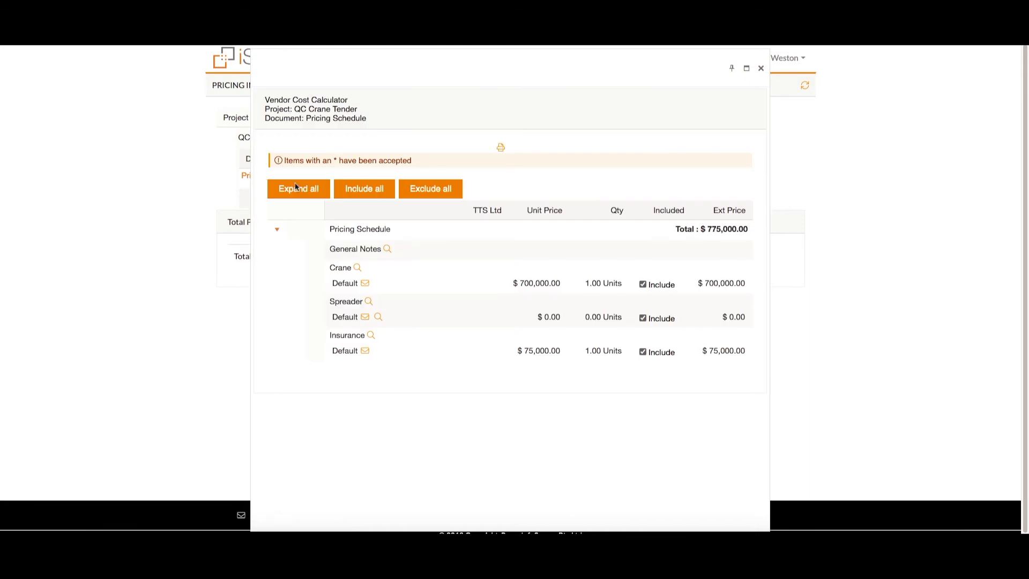
click(643, 352)
click(642, 352)
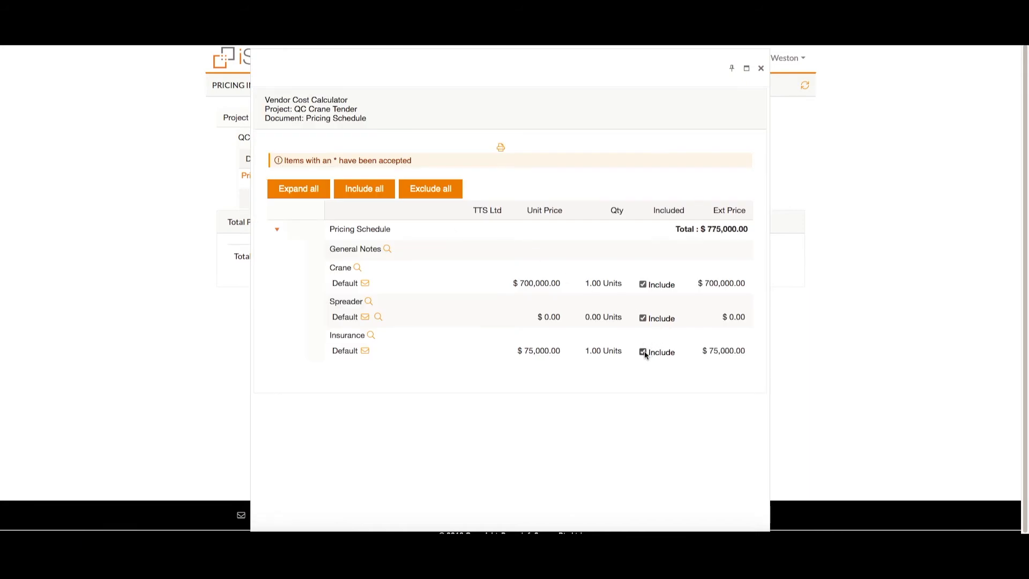
click(761, 68)
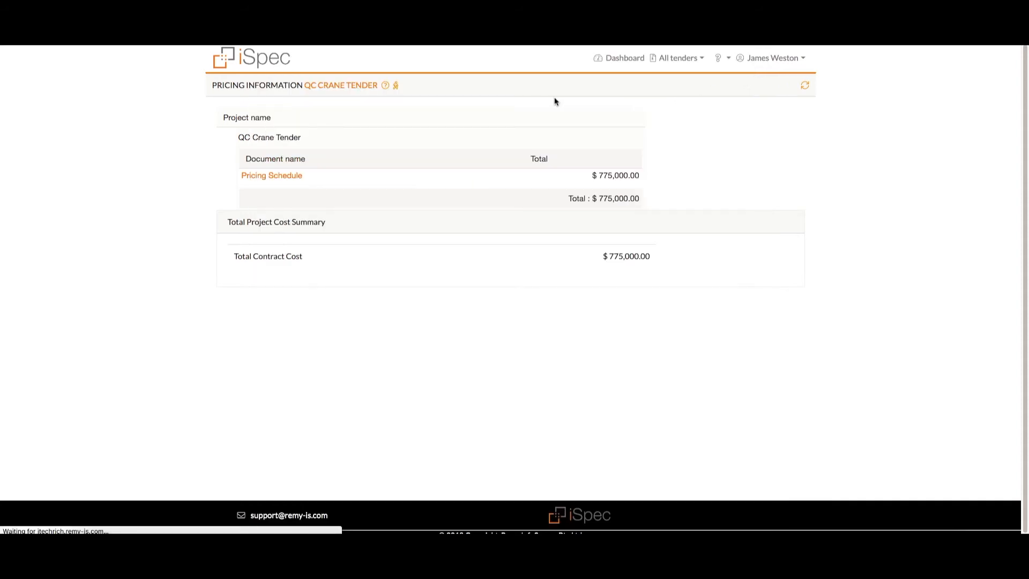
click(338, 87)
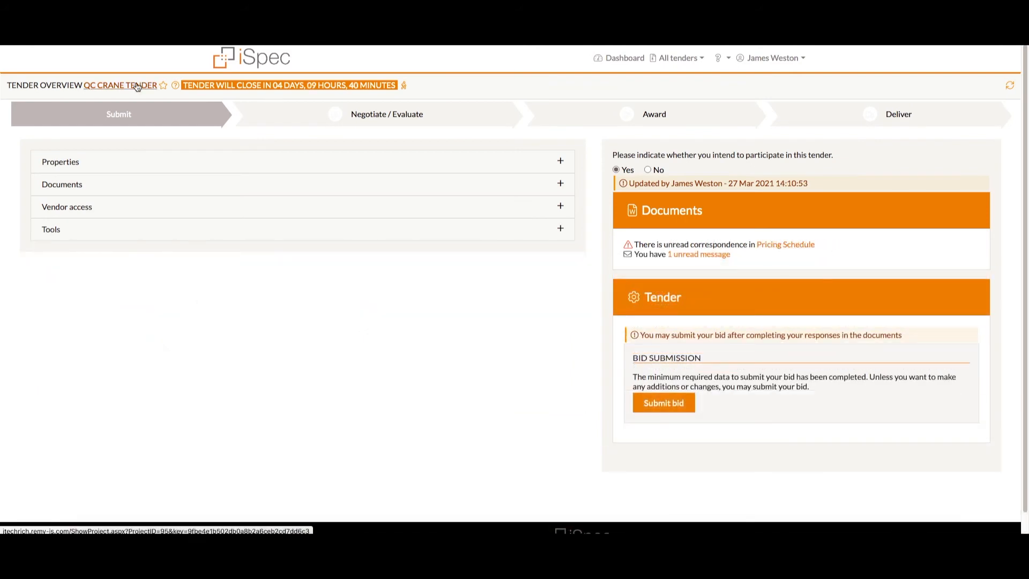
Read the tender's unread message, go to its Insurance item, and mark the message as read in the item's correspondence.
click(263, 187)
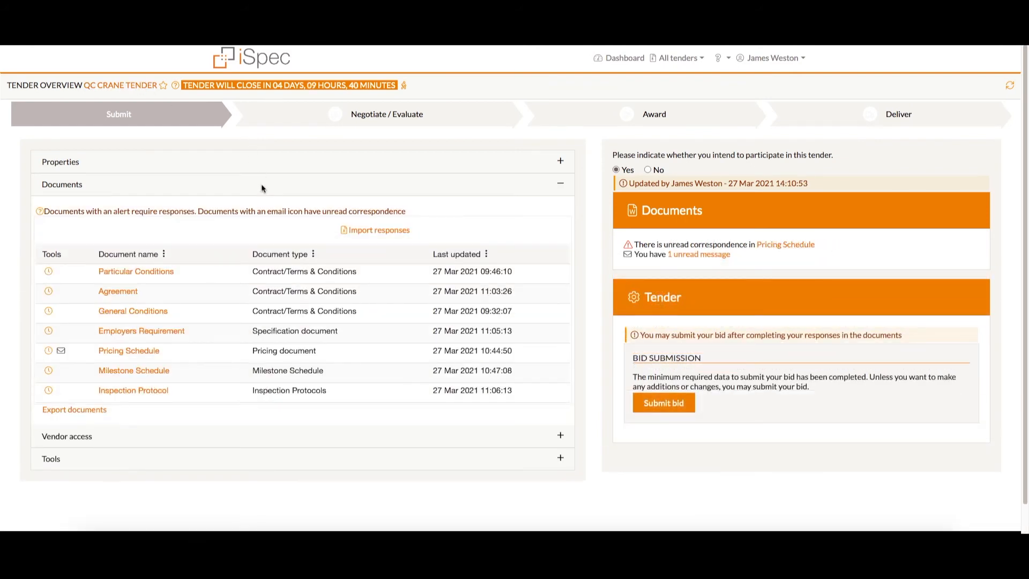
click(636, 256)
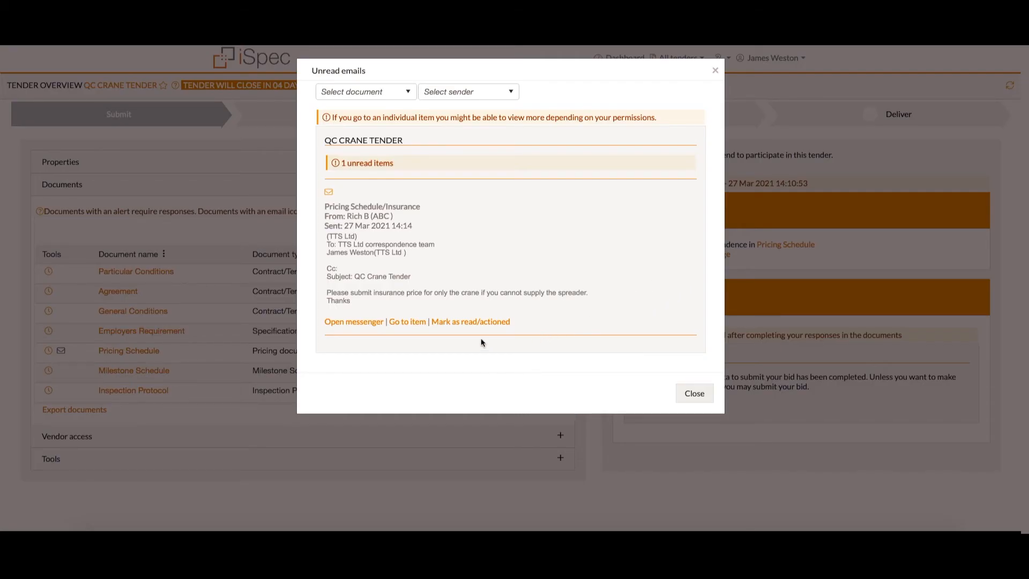
click(400, 322)
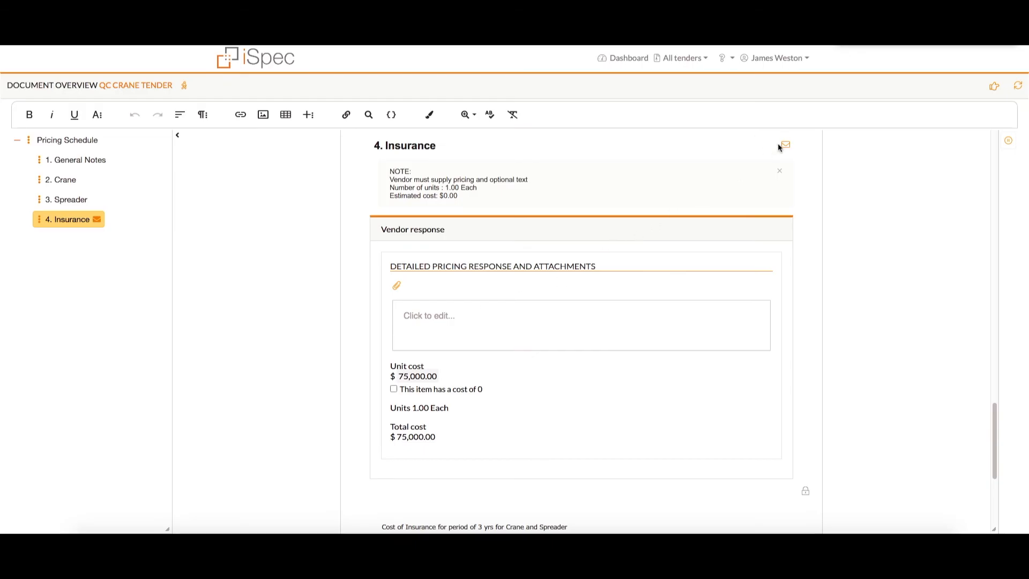
click(785, 147)
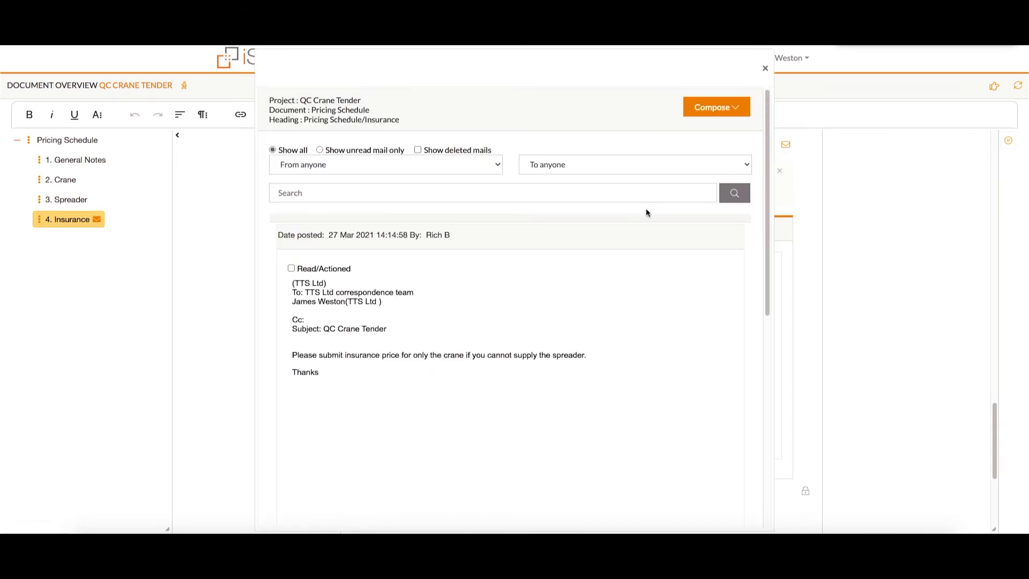
scroll(547, 301, down, 5)
scroll(547, 301, up, 5)
click(291, 267)
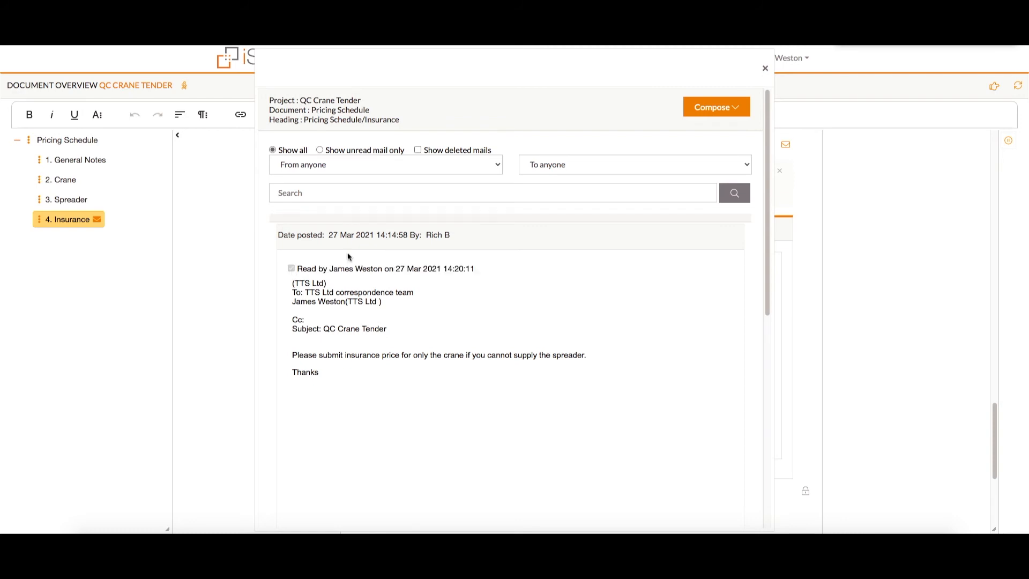
click(765, 69)
Return to the tender overview and submit the bid.
click(149, 85)
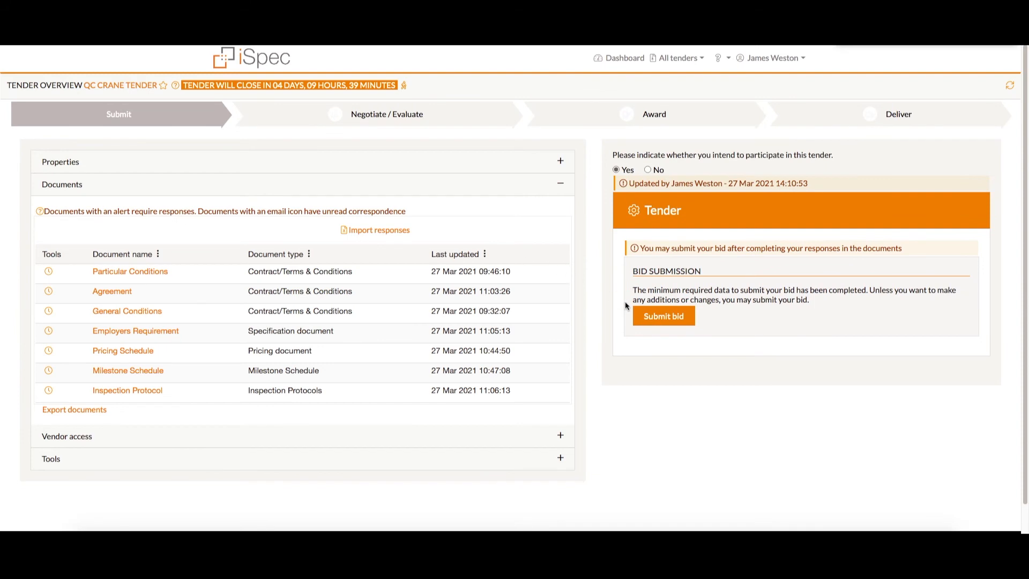
click(654, 316)
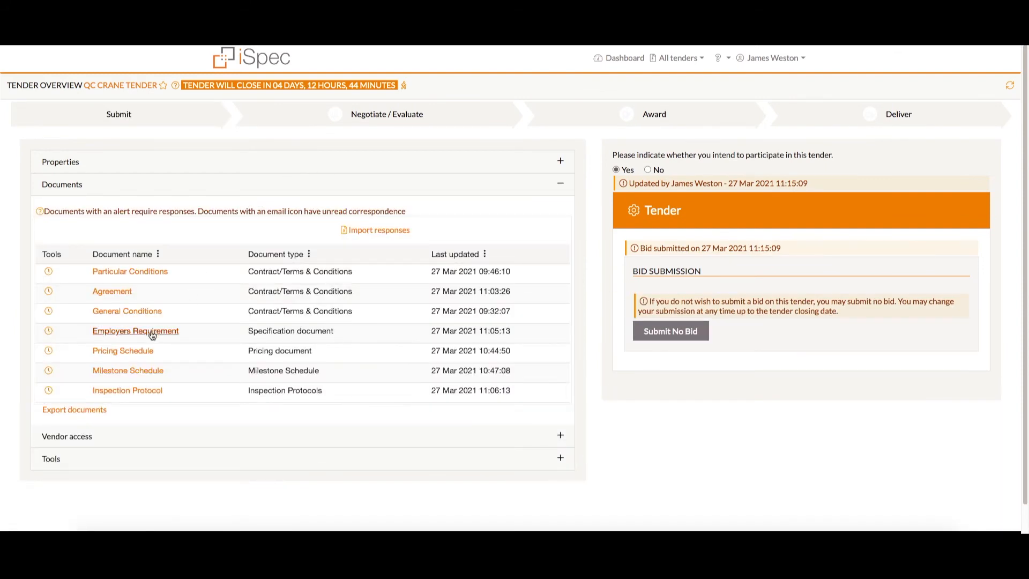
In Pricing Schedule, answer Crane with "We have premium and standard parts and will adjust the price and add a second option." and "Price for premium parts".
click(137, 351)
scroll(645, 301, down, 7)
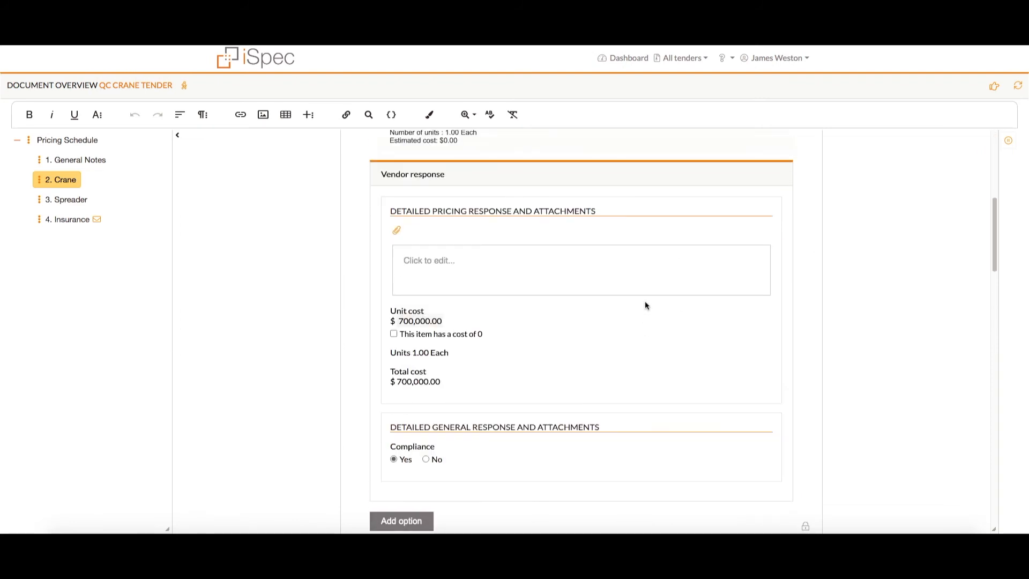
click(587, 286)
text(We have premi)
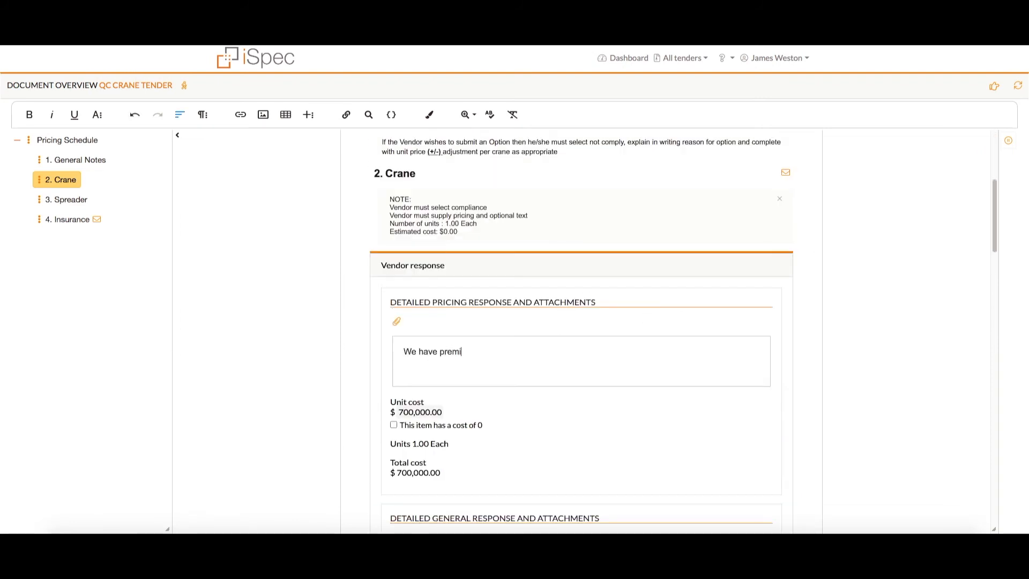
text(um and standard parts and will ad)
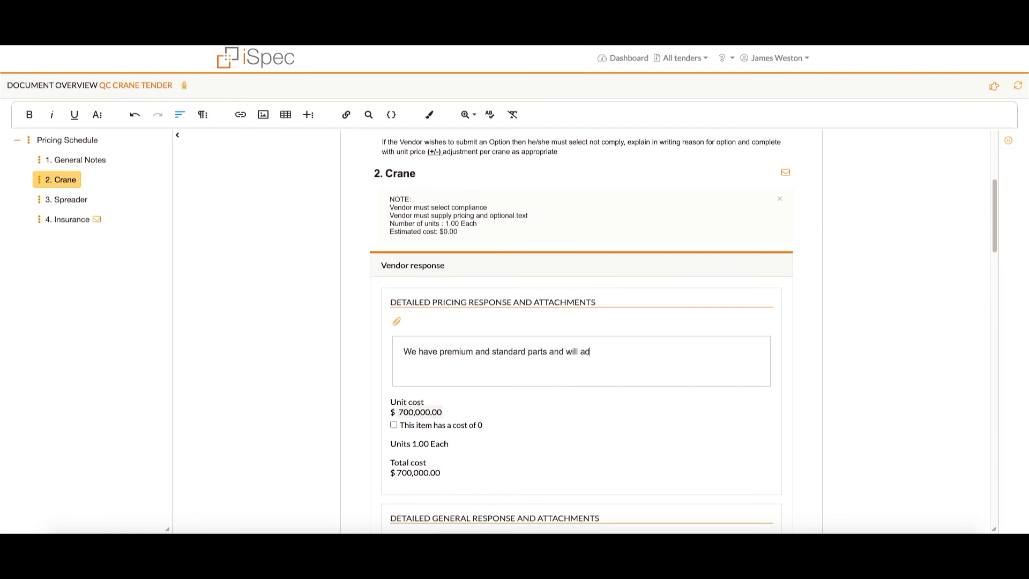
text(just the price and add a second )
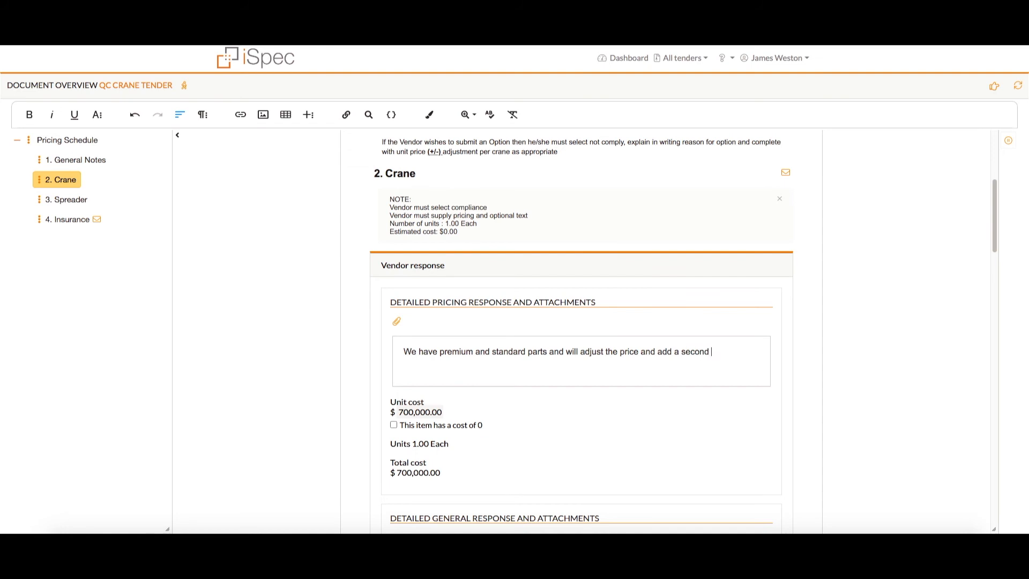
text(option.)
key(Return)
text(Price for )
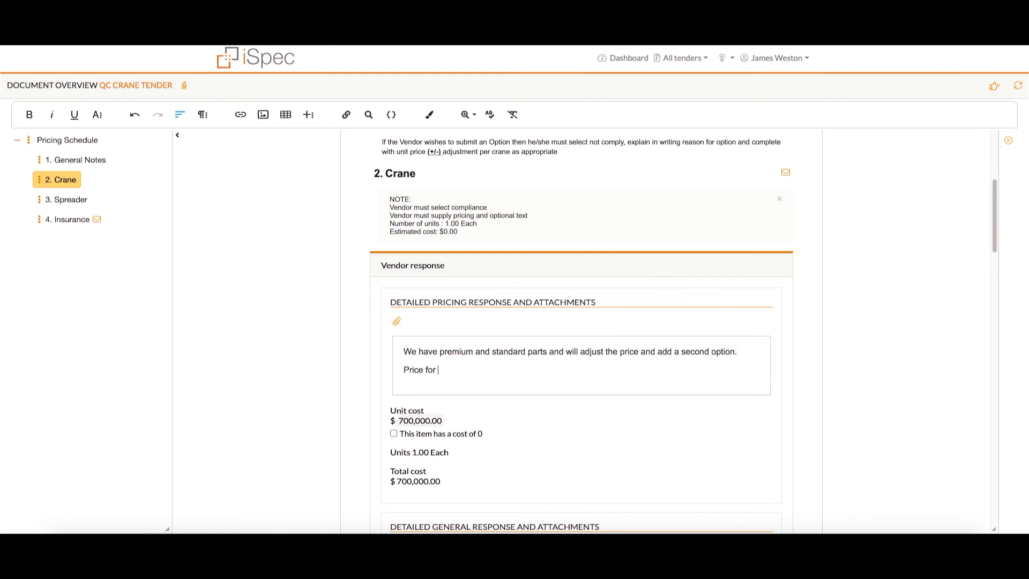
text(premium parts)
Set the unit cost in the Crane item's main vendor response to 800000 and save the response.
click(446, 421)
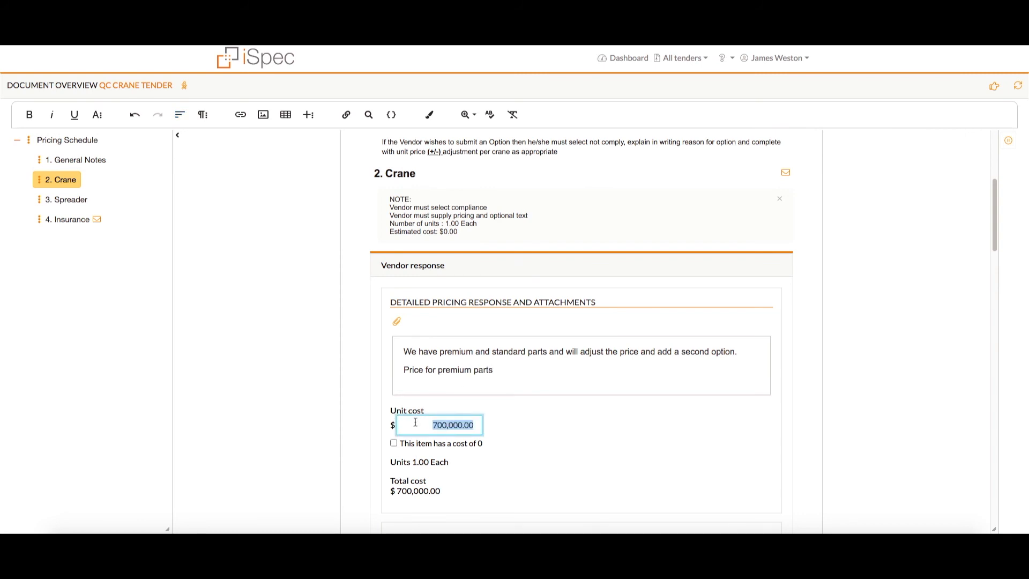
text(800000)
scroll(581, 321, down, 2)
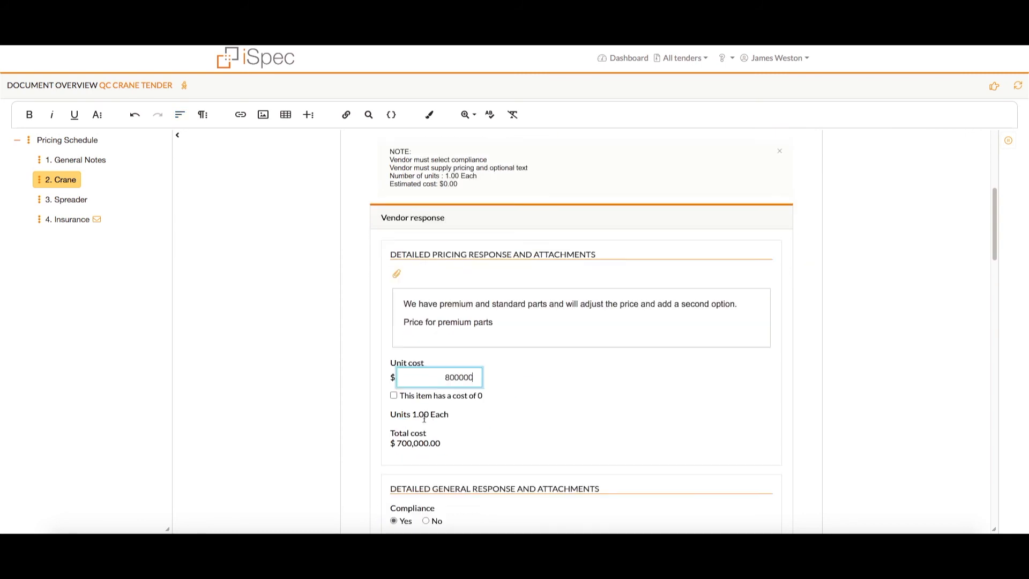
click(403, 514)
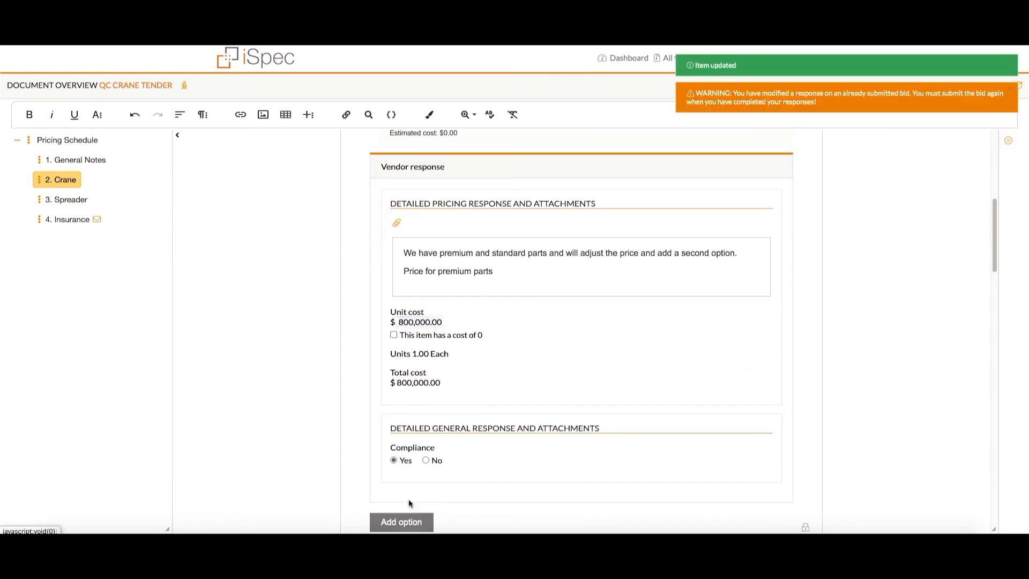
Add an option to the Crane response and enter "Standard parts" as its detailed pricing response.
click(405, 521)
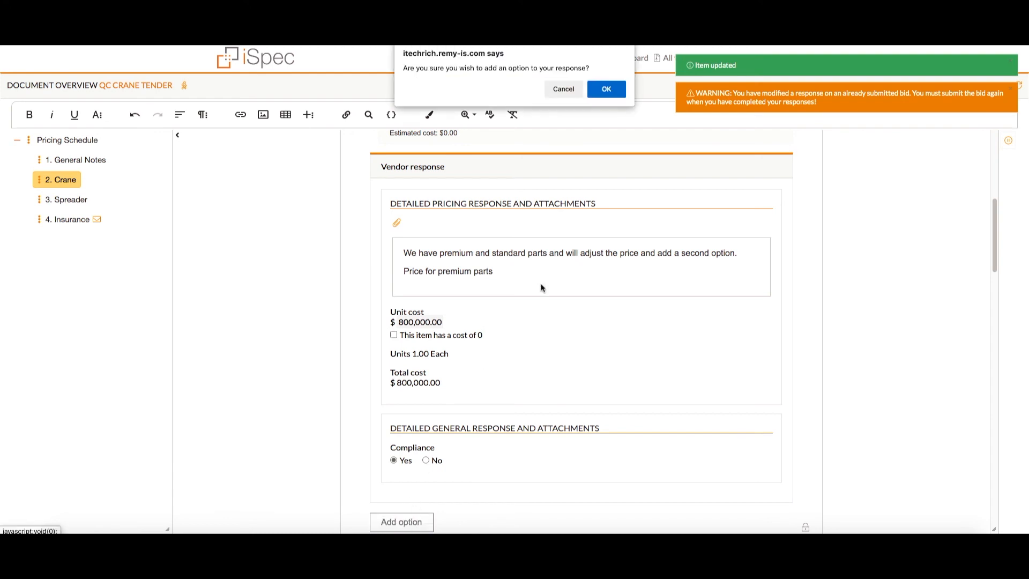
click(606, 89)
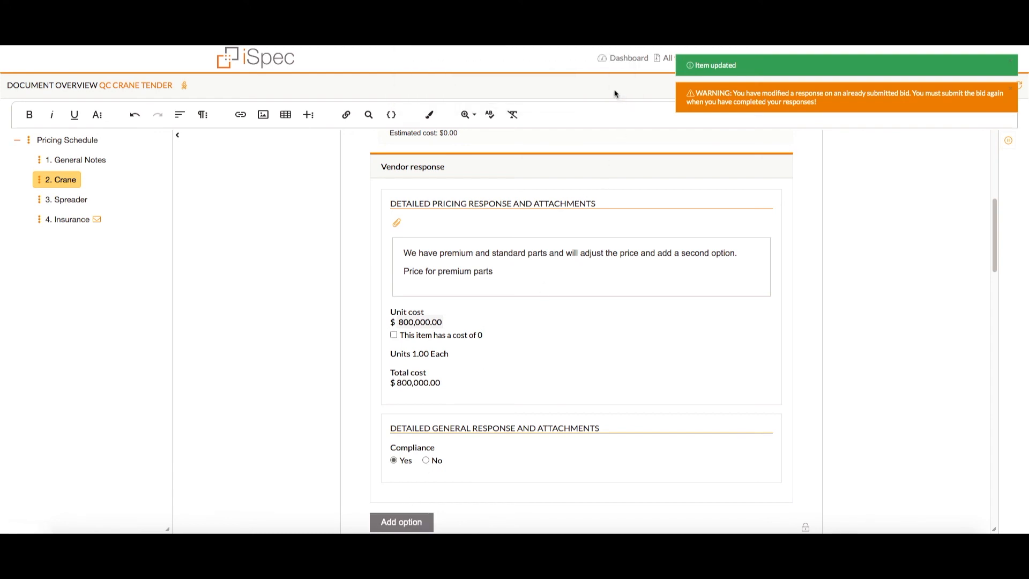
scroll(588, 151, down, 2)
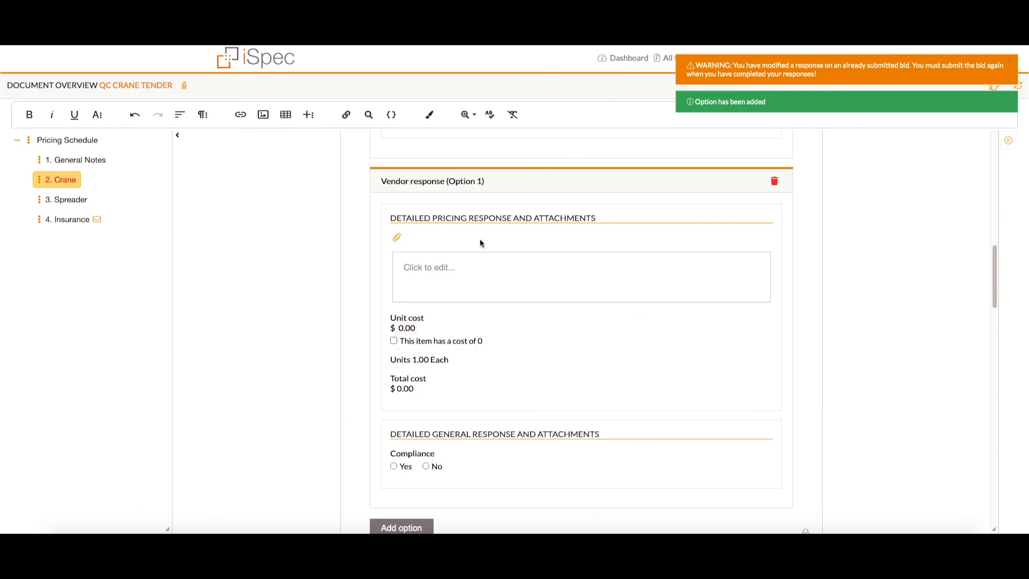
text(Standard )
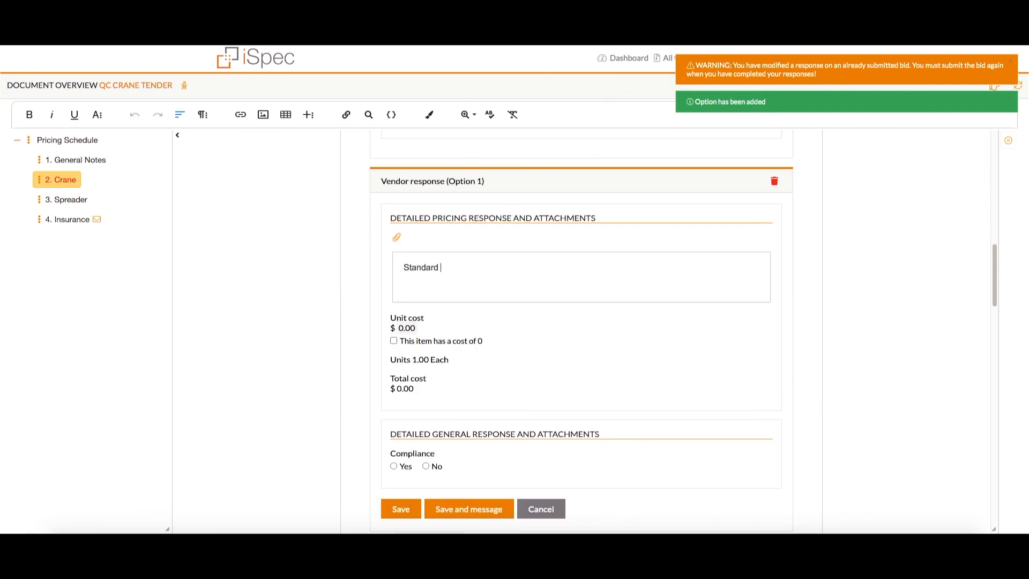
text(parts)
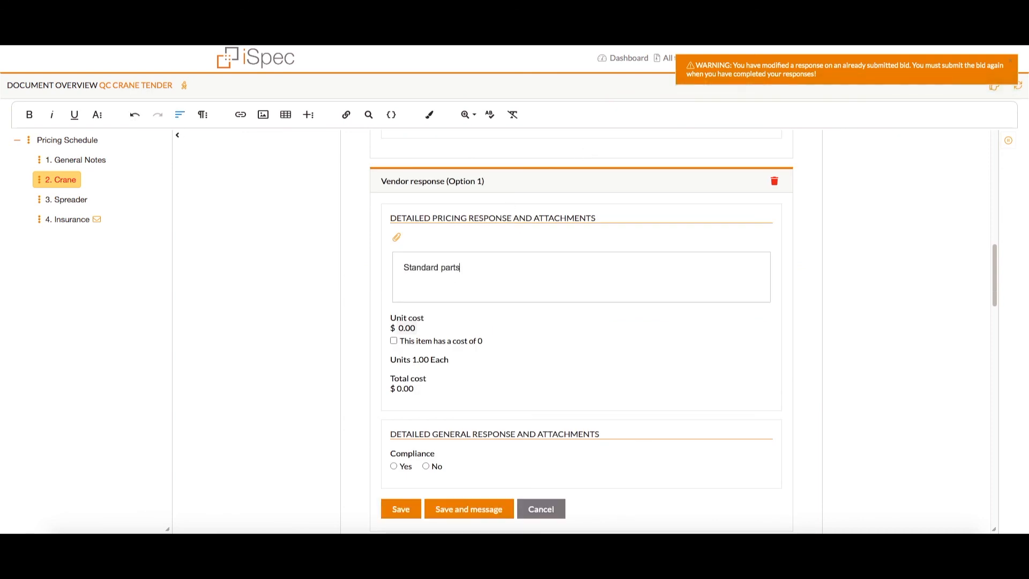
Set the Crane Option 1 unit cost to 700000, mark its compliance as Yes, and save the option.
click(407, 327)
text(7)
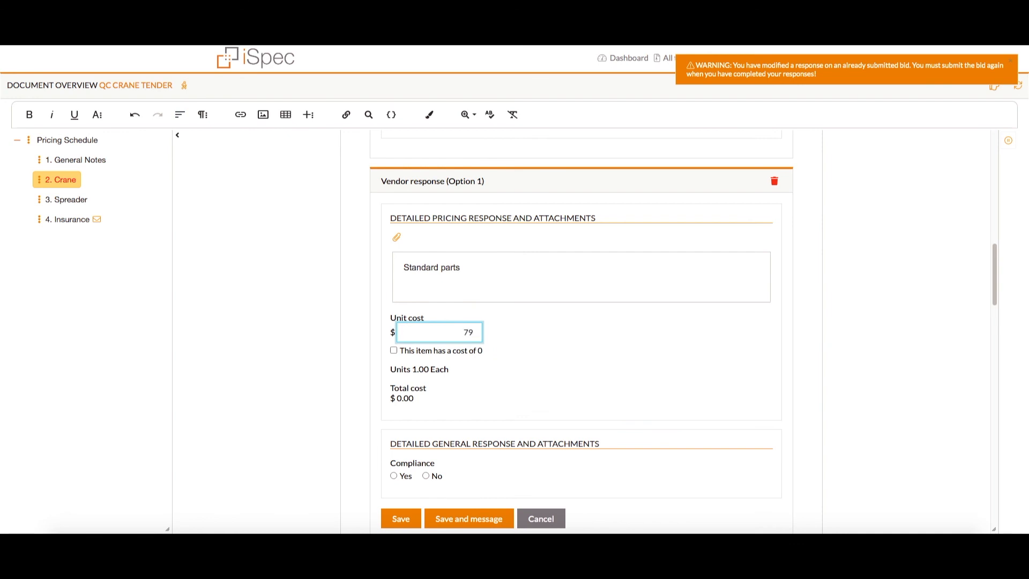
text(9)
key(BackSpace)
key(BackSpace)
text(700000)
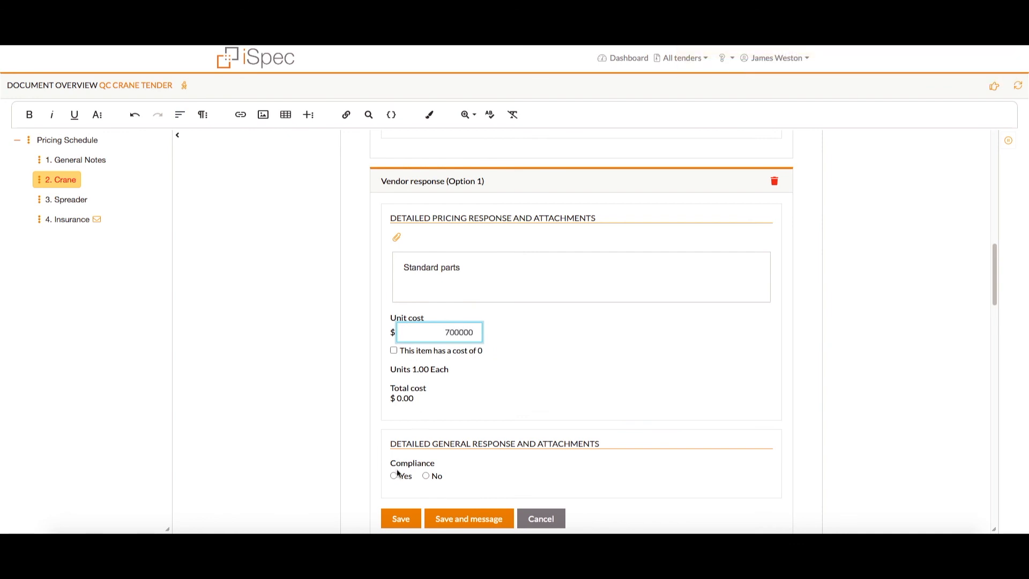
click(394, 476)
click(403, 519)
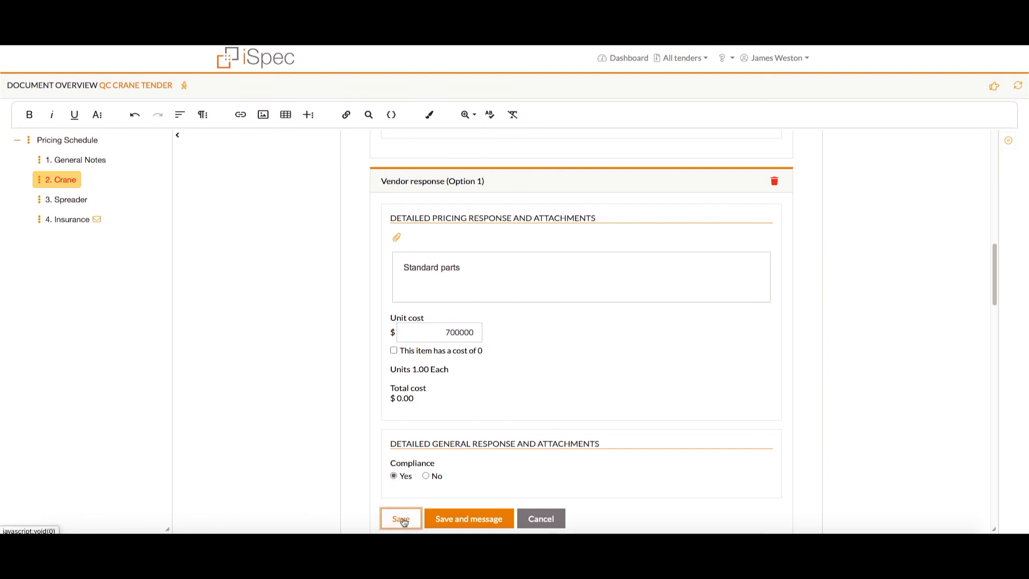
Return to the tender overview and submit the modified bid, authorising it with the account password.
click(150, 86)
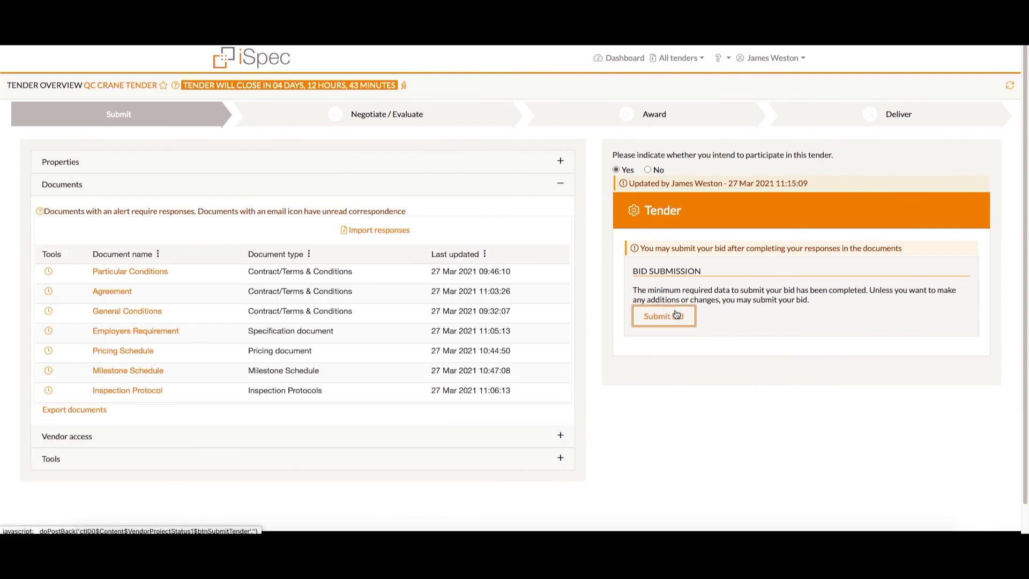
click(659, 316)
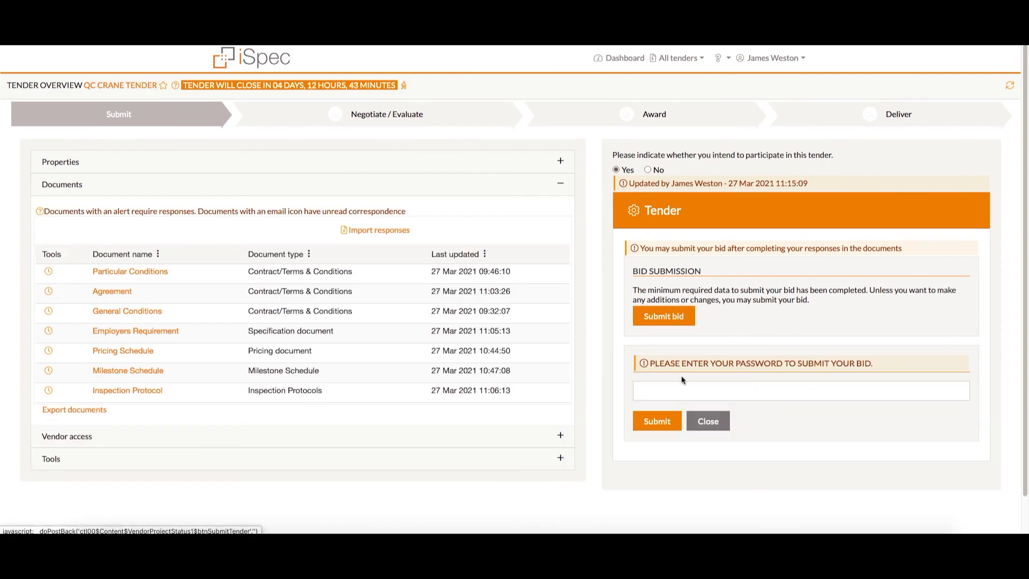
click(682, 388)
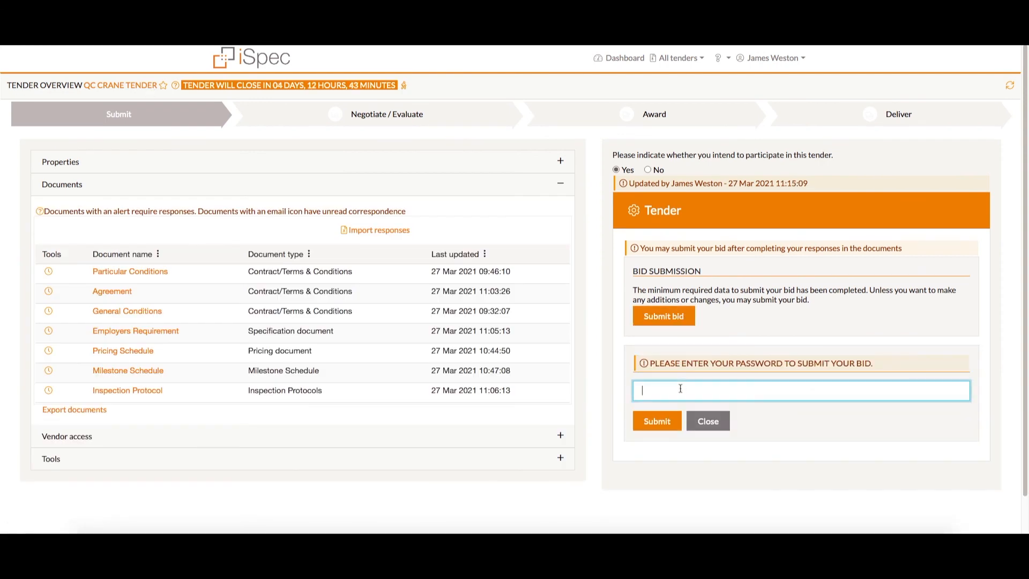
text(••••••)
click(667, 414)
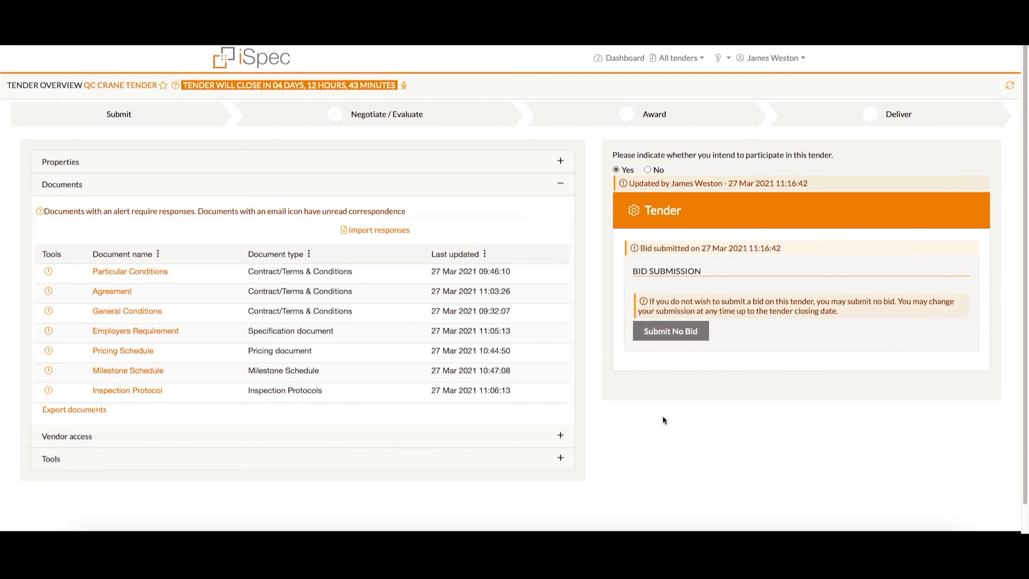
Withdraw the submitted bid by submitting a no bid, authorised with the account password.
click(672, 330)
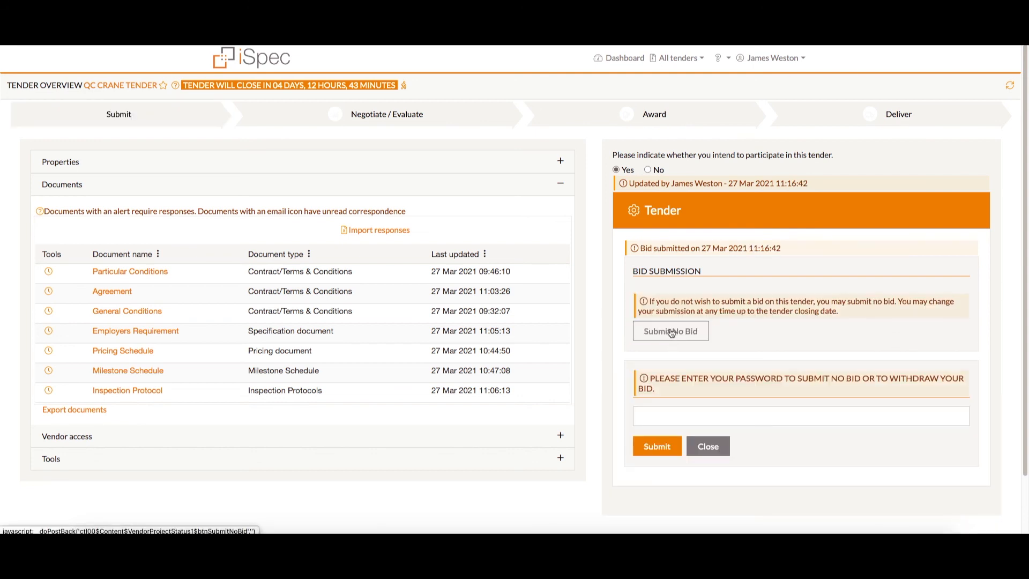
click(669, 412)
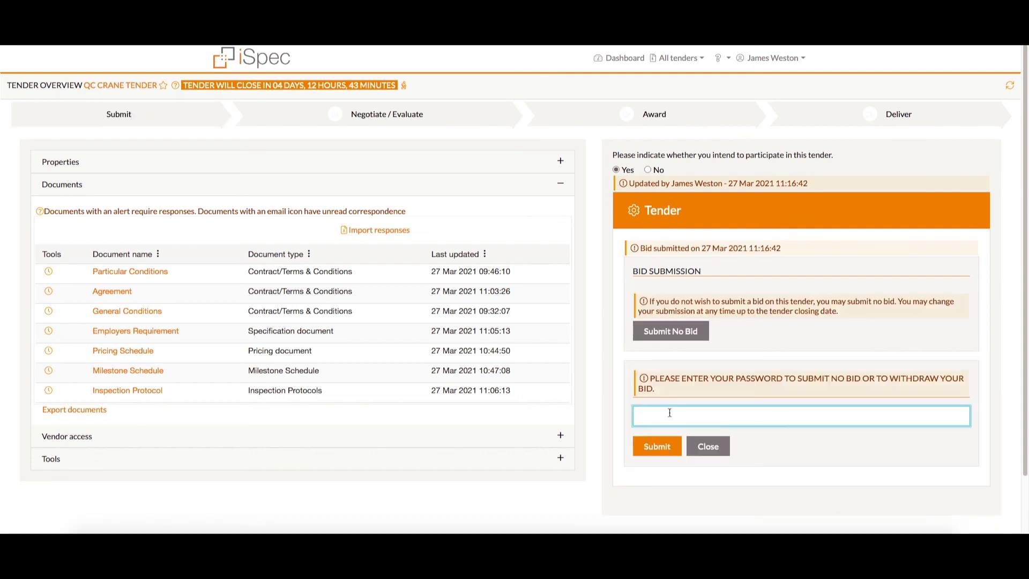
text(•••••••)
click(656, 446)
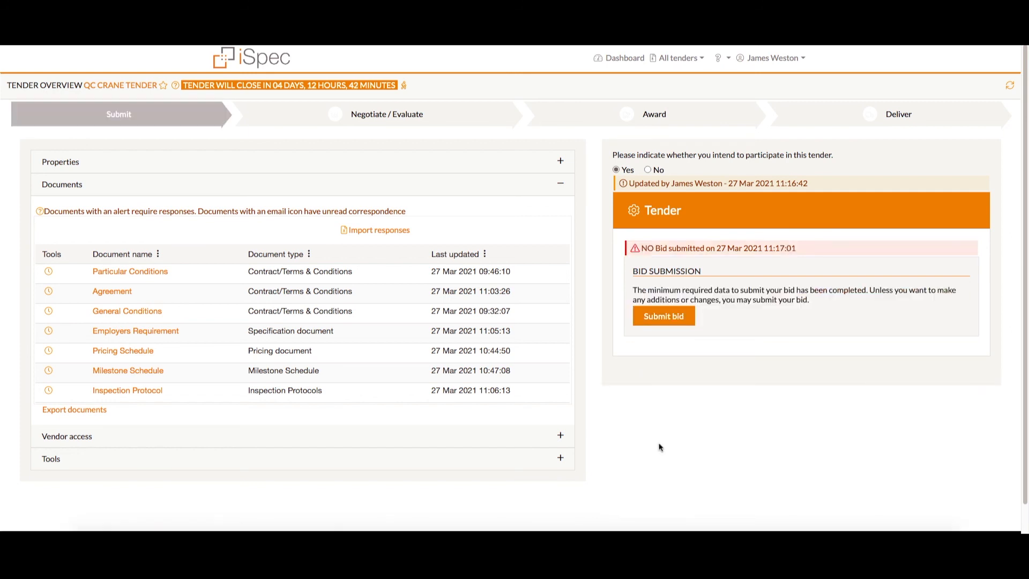
Submit the withdrawn bid again, entering the account password to authorise the submission.
click(674, 316)
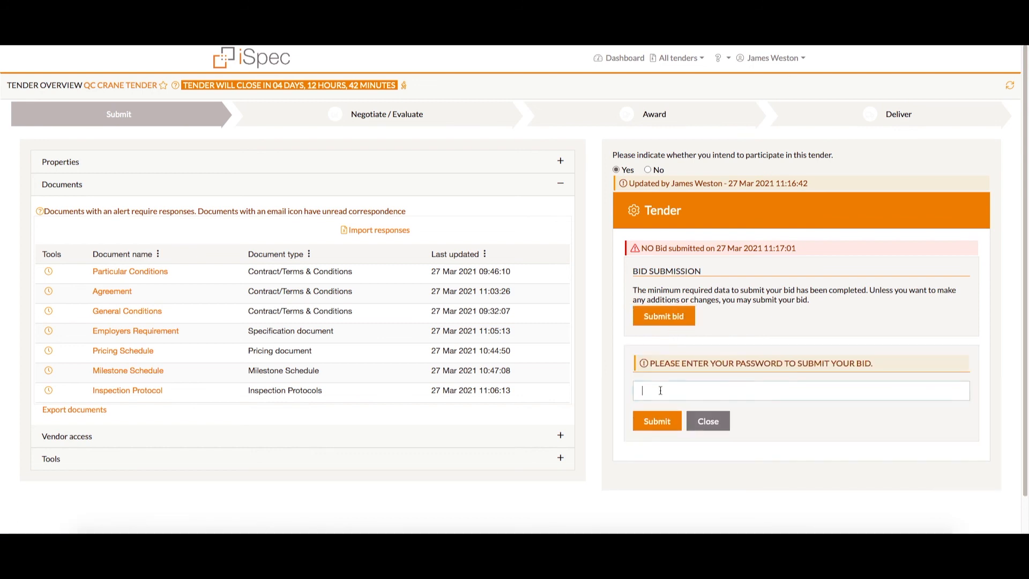
click(660, 390)
text(******)
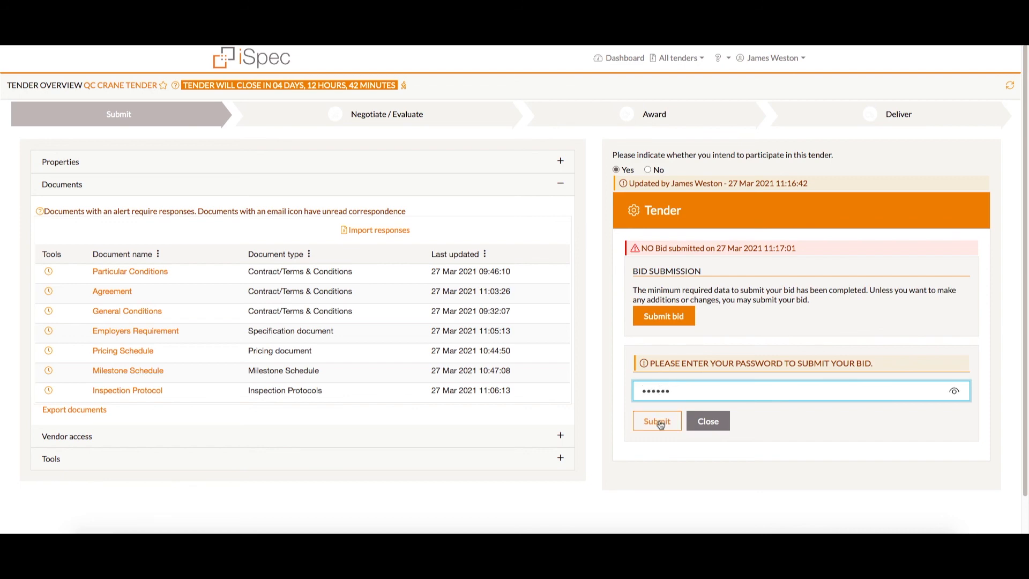